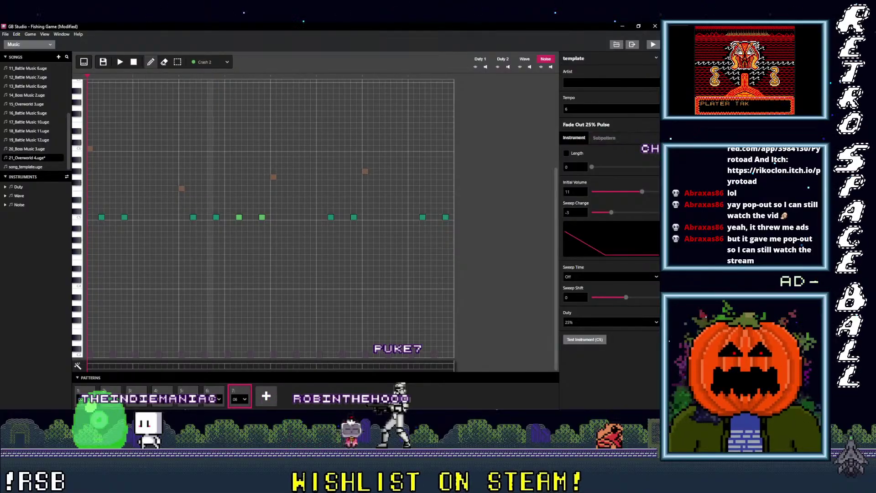
Review patterns 6 and 7, then play the song through from the first pattern and stop playback
click(188, 395)
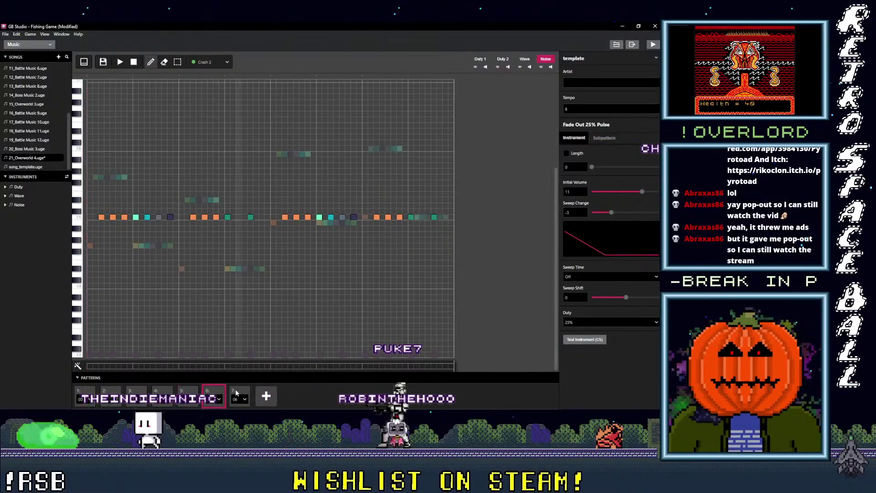
click(231, 388)
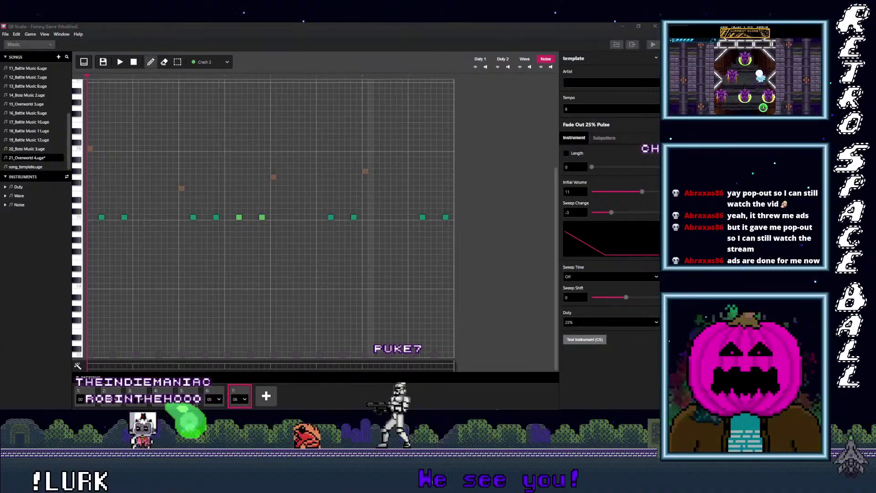
key(alt+Tab)
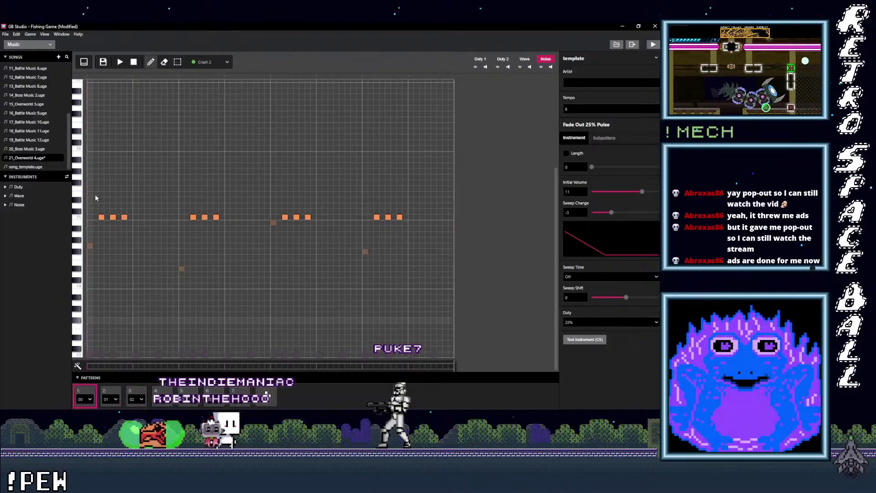
key(space)
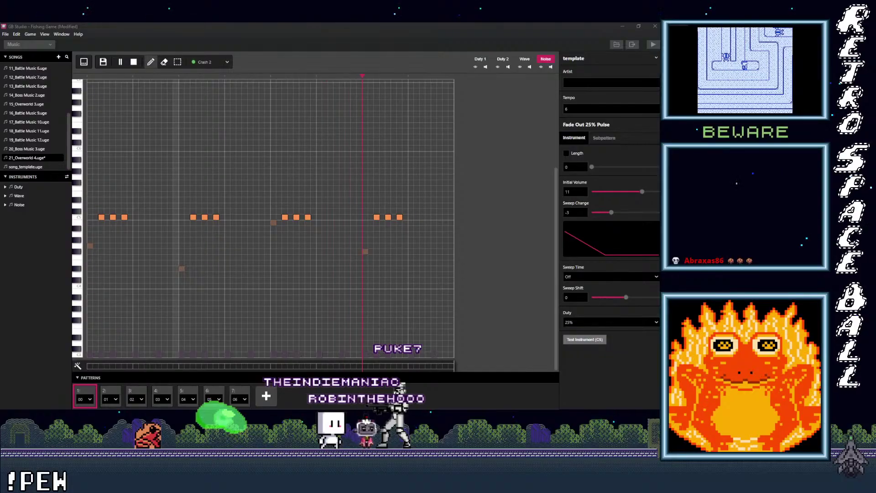
click(241, 392)
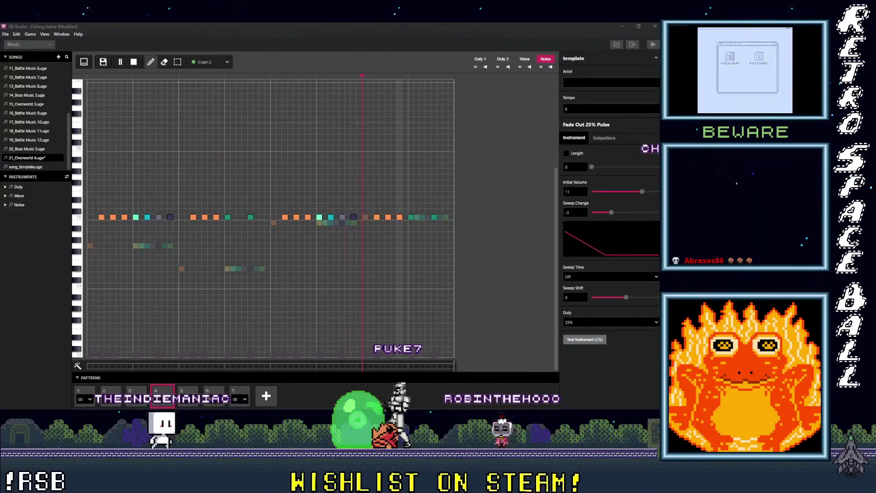
key(alt+Tab)
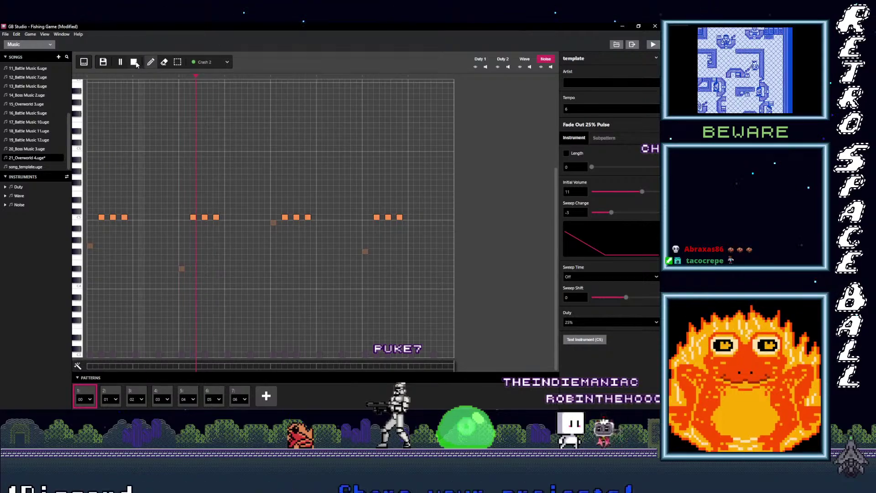
key(space)
Add an eighth pattern to the song and fill all its channels with a copy of pattern 7
click(243, 394)
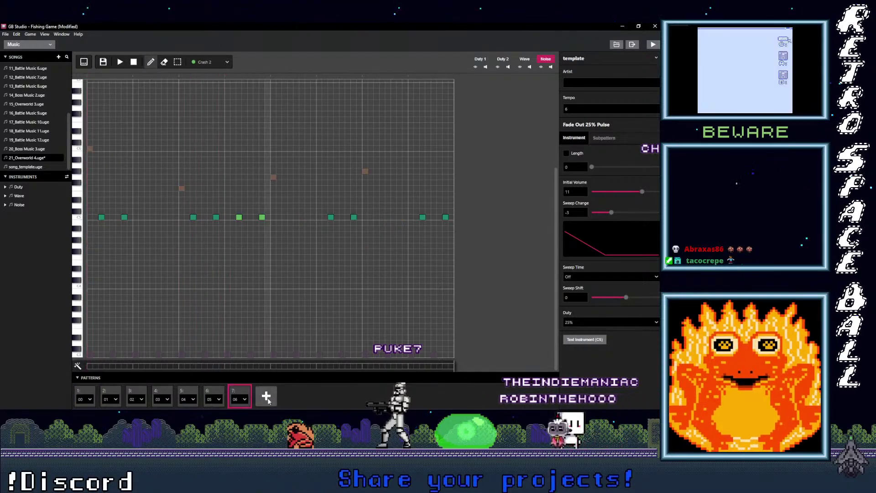
click(267, 396)
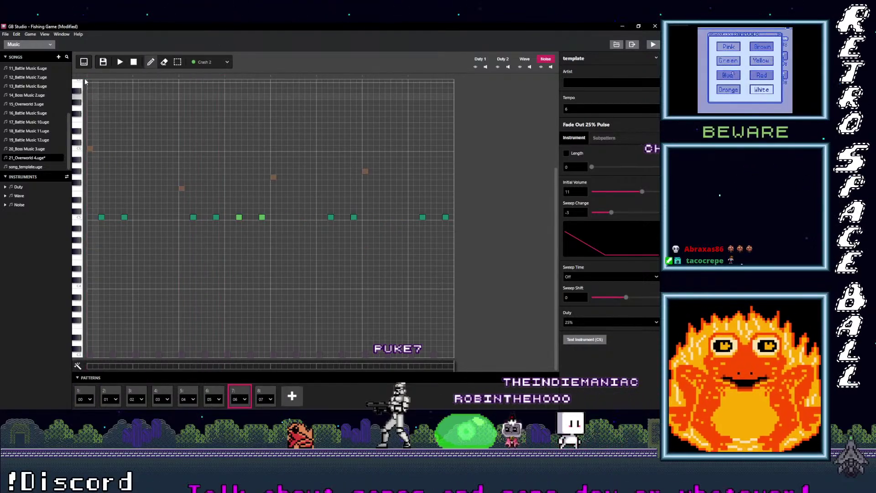
click(85, 63)
key(ctrl+a)
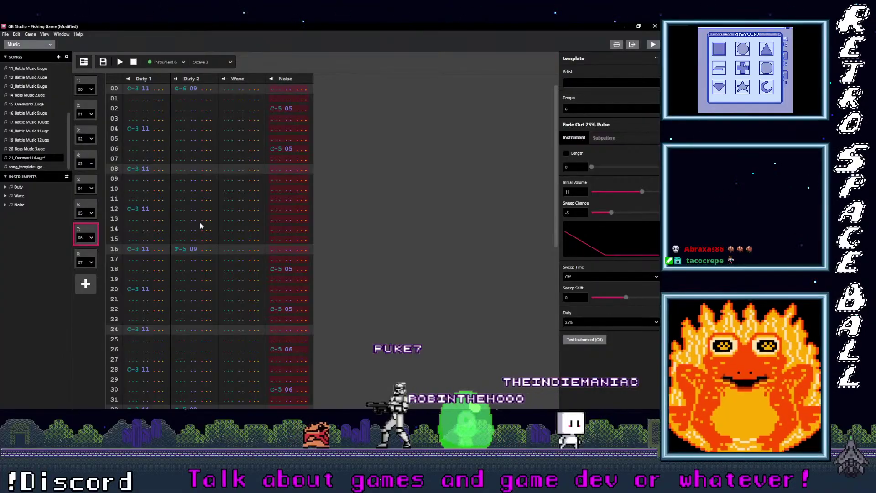
click(85, 257)
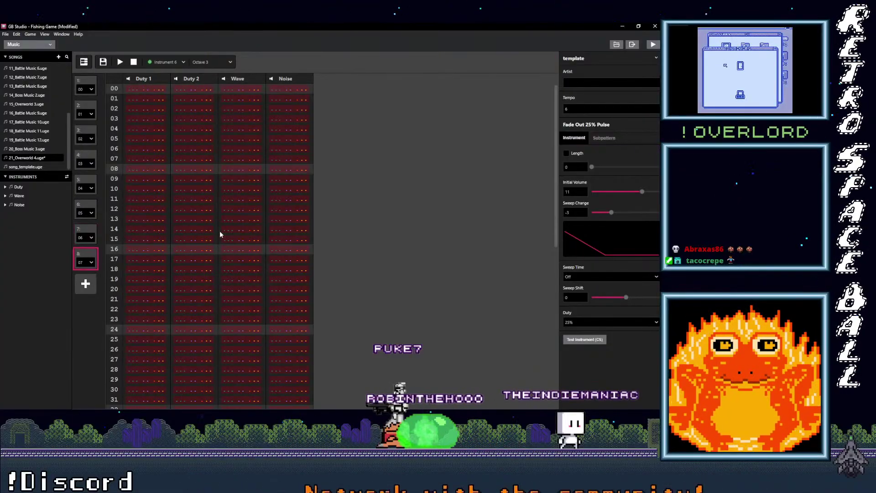
click(85, 63)
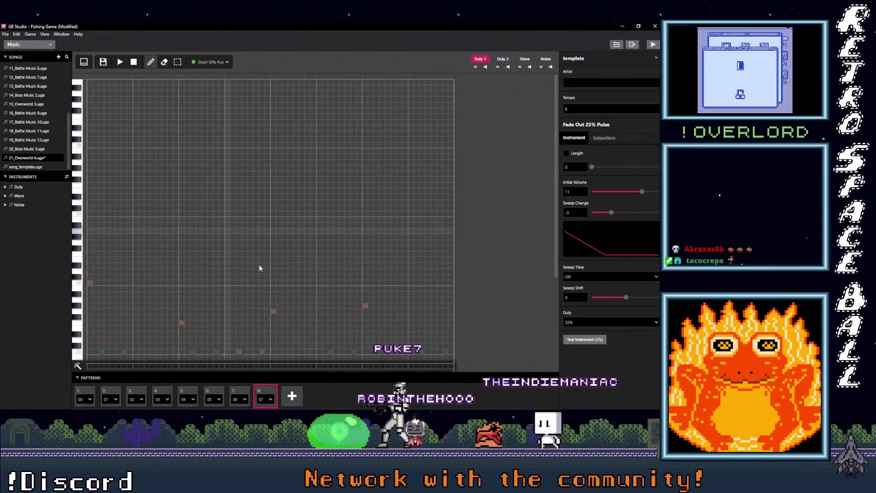
Show the Duty 2 channel and play patterns 7 and 8 in sequence
scroll(260, 267, down, 3)
click(502, 59)
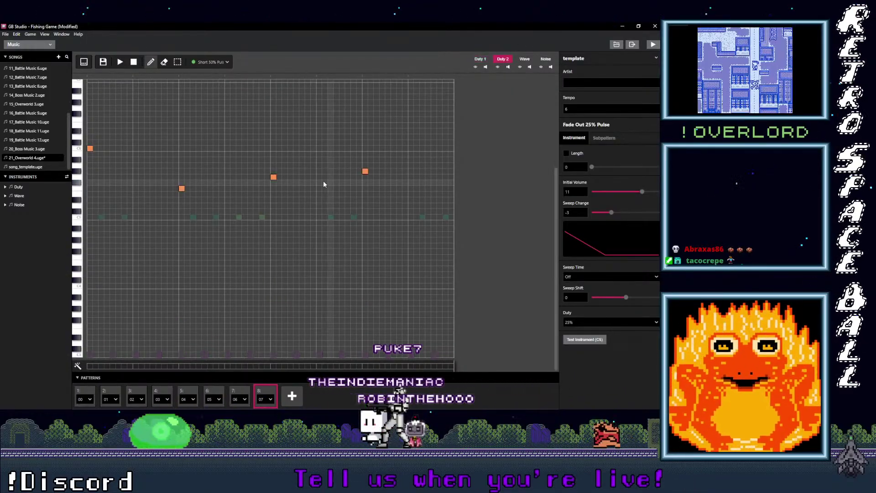
scroll(322, 185, up, 1)
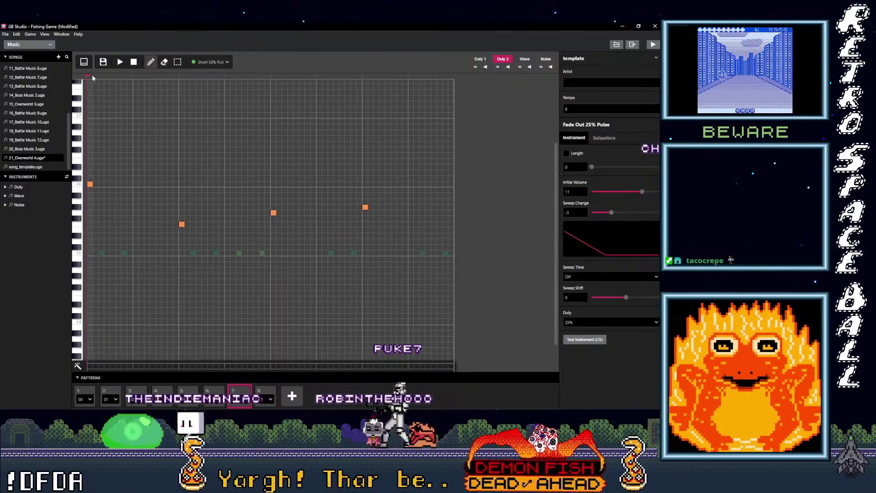
click(120, 61)
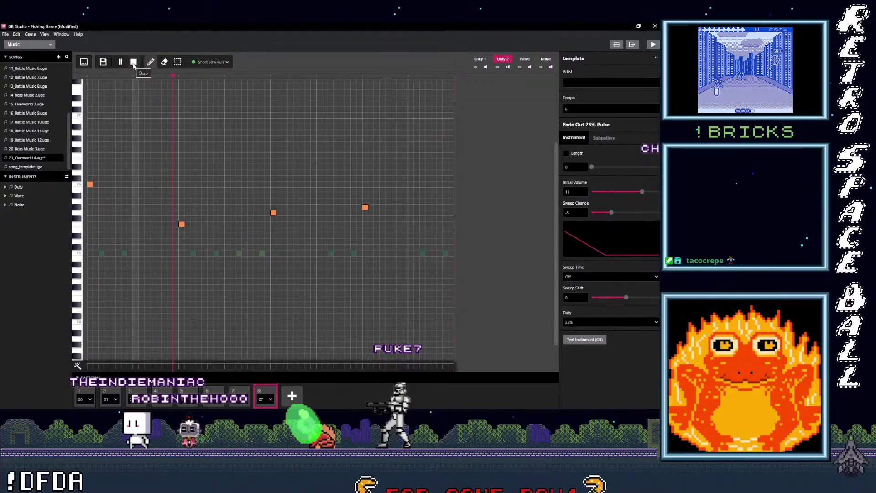
click(134, 62)
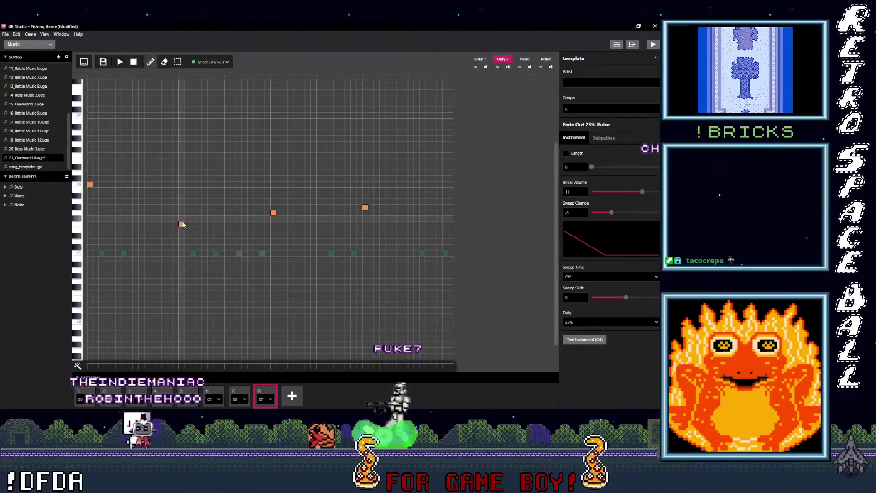
Replace the second Duty 2 note in pattern 8 with a 50% Pulse note at D6
drag(181, 224, 181, 178)
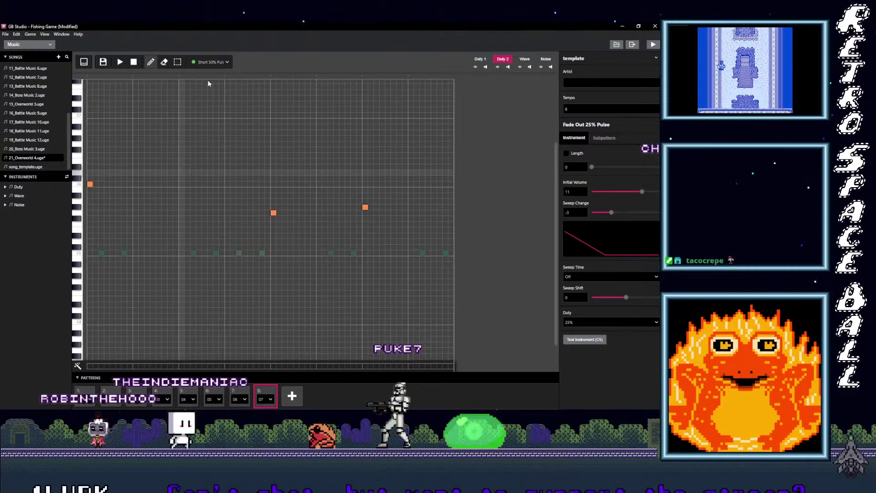
click(210, 62)
click(189, 153)
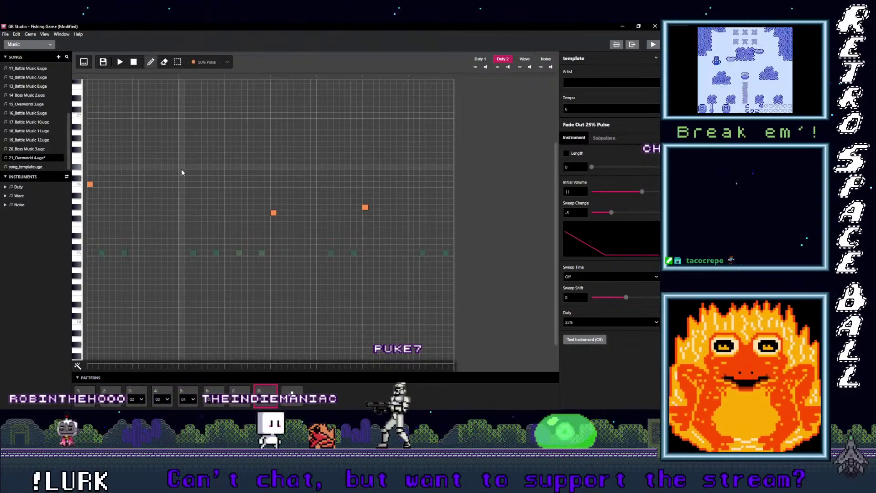
click(182, 168)
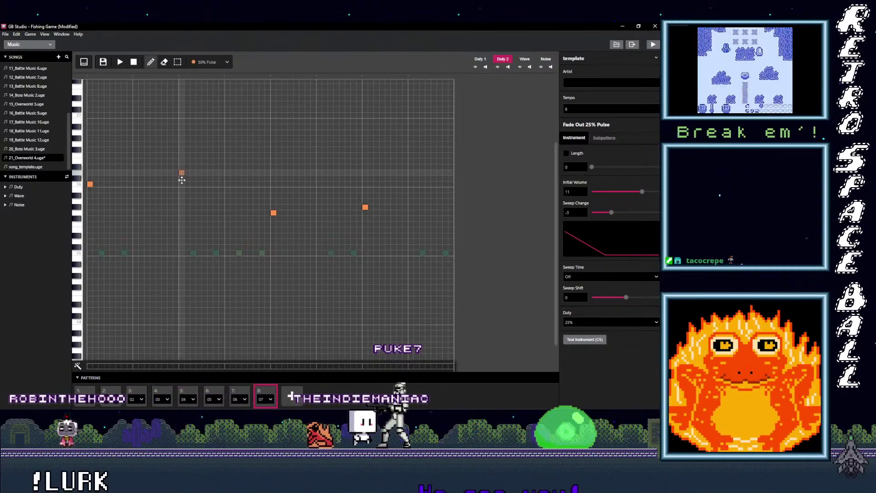
right_click(182, 172)
click(182, 172)
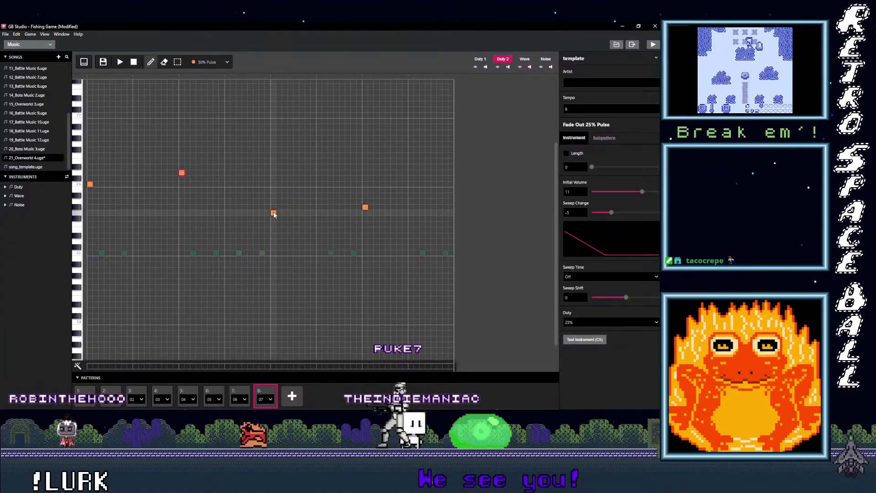
Try pattern 8's third Duty 2 note at A5 and fourth at E6, playing from pattern 7 to hear them
mouse_move(273, 213)
mouse_down()
mouse_move(274, 166)
mouse_move(273, 210)
mouse_move(273, 201)
mouse_up()
drag(365, 206, 365, 161)
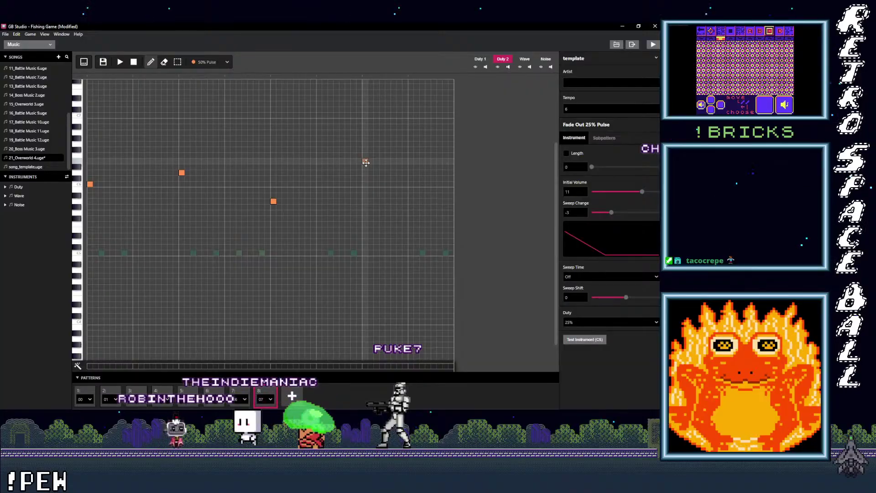
click(238, 391)
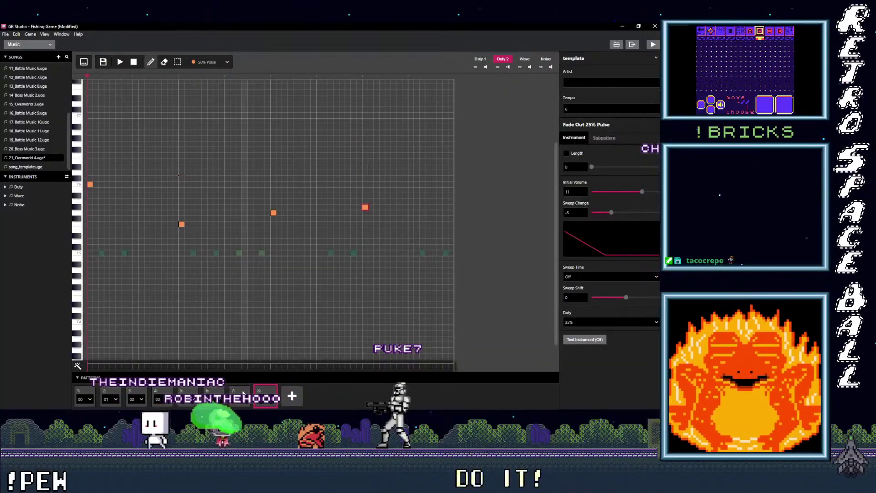
click(120, 62)
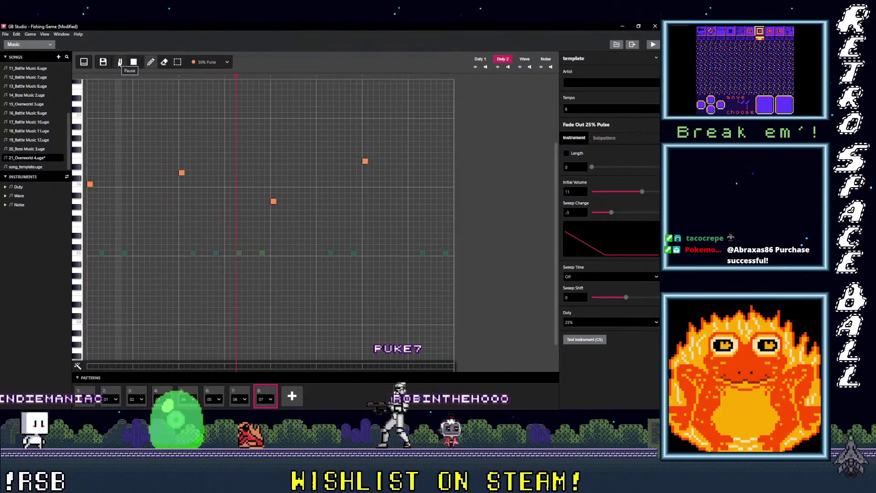
Raise the third Duty 2 note in pattern 8 to A#5 and play the pattern again
click(120, 62)
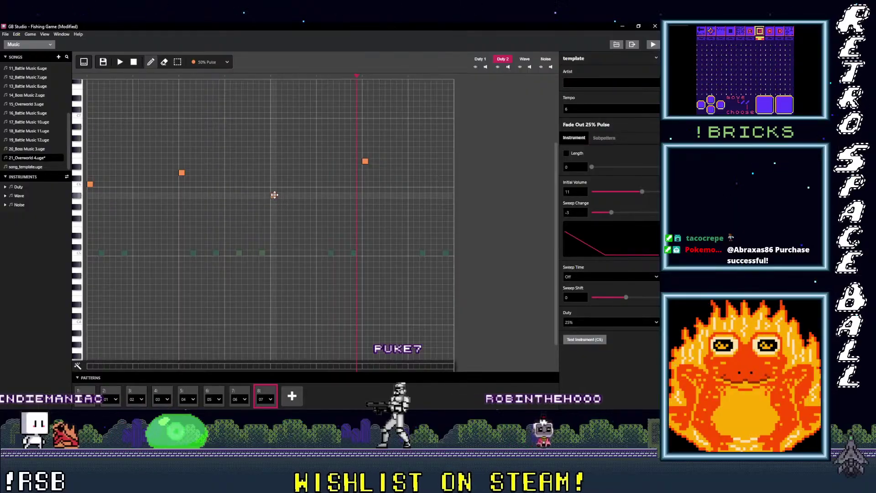
click(88, 75)
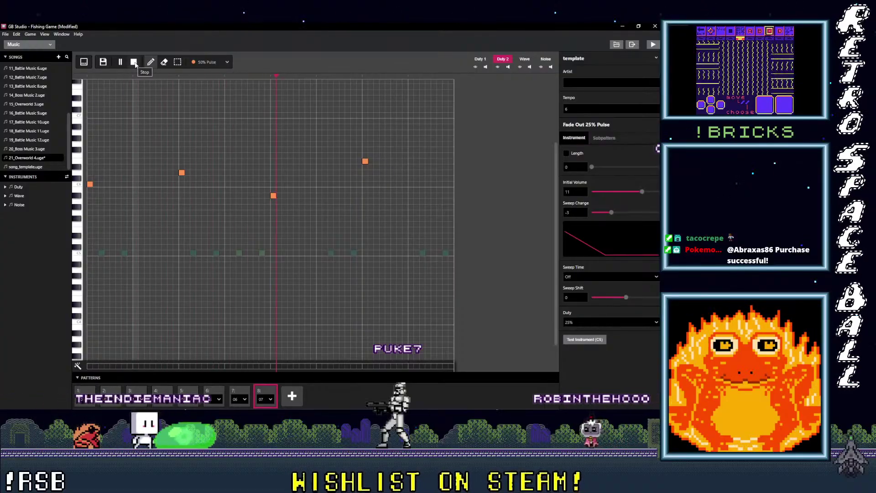
click(134, 62)
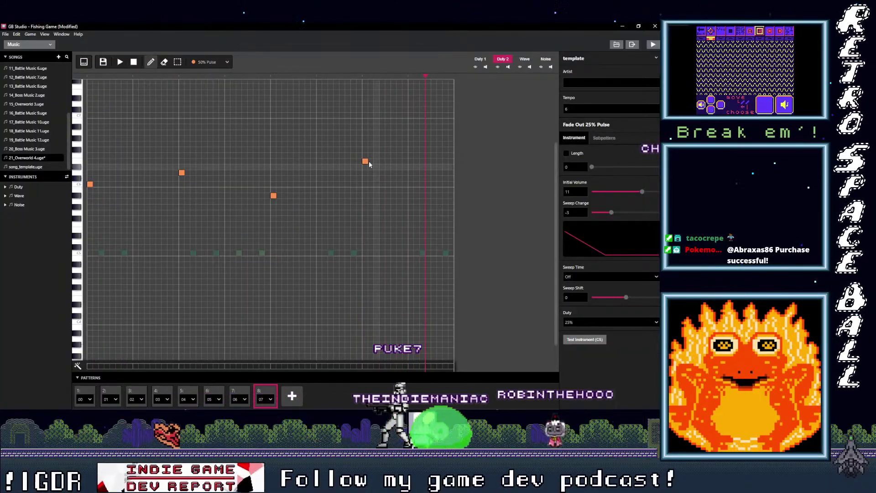
Lower the last Duty 2 note of pattern 8 to A5, nudge it one more semitone down, and audition the song
click(365, 195)
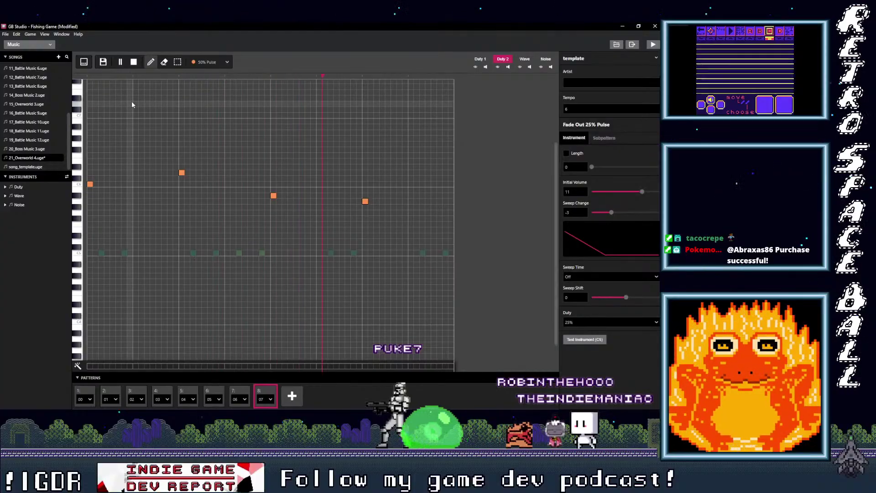
click(135, 63)
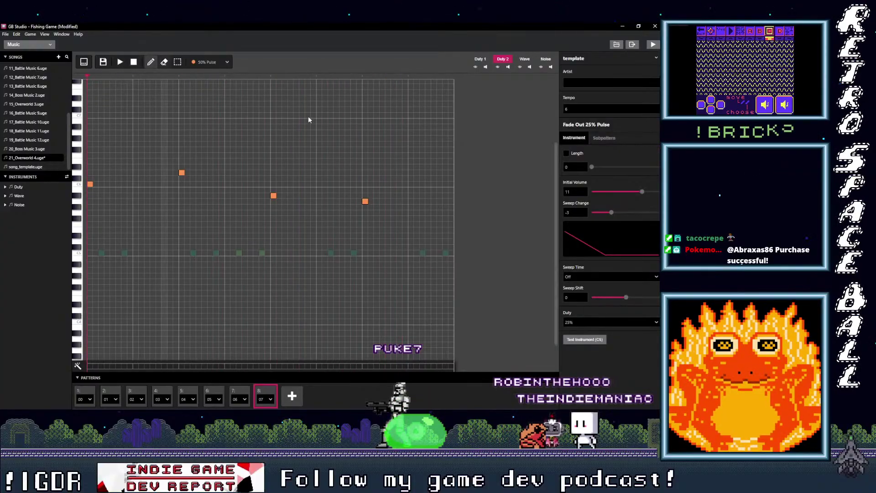
drag(365, 201, 364, 207)
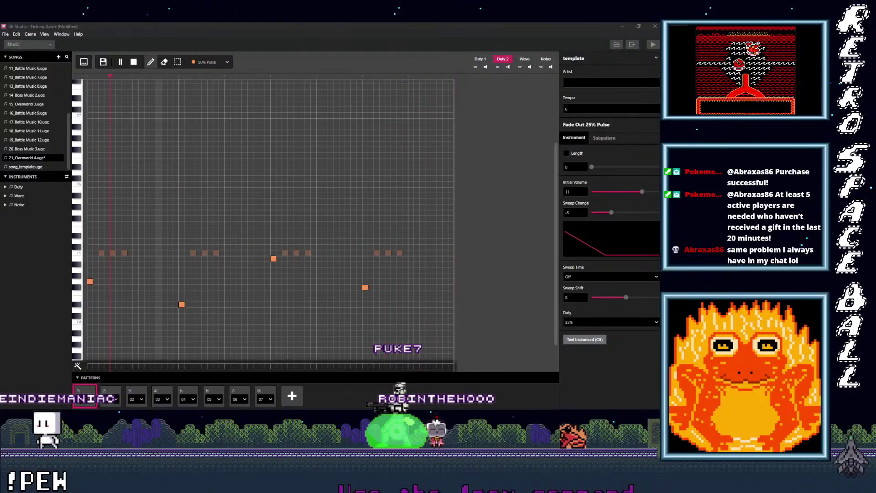
click(121, 62)
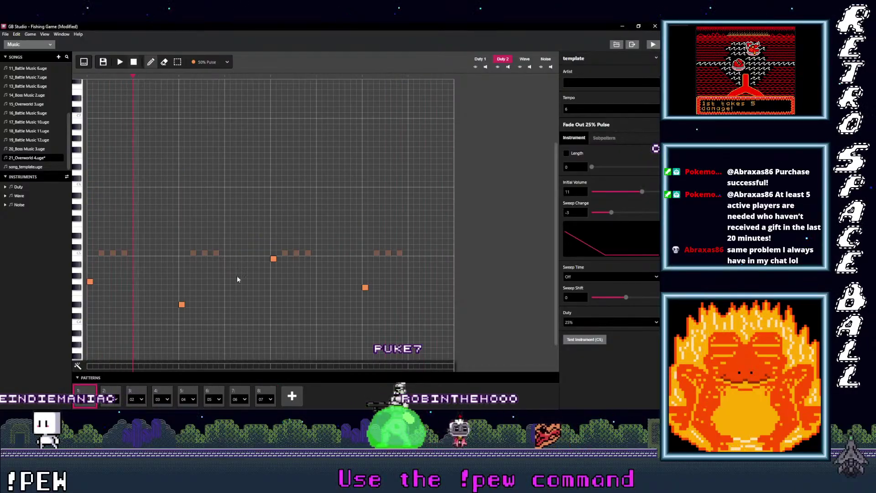
Add 25% Pulse notes at C5, F4, G4 and G#4 between the Duty 2 notes of pattern 7 and audition them
click(243, 396)
scroll(288, 283, down, 2)
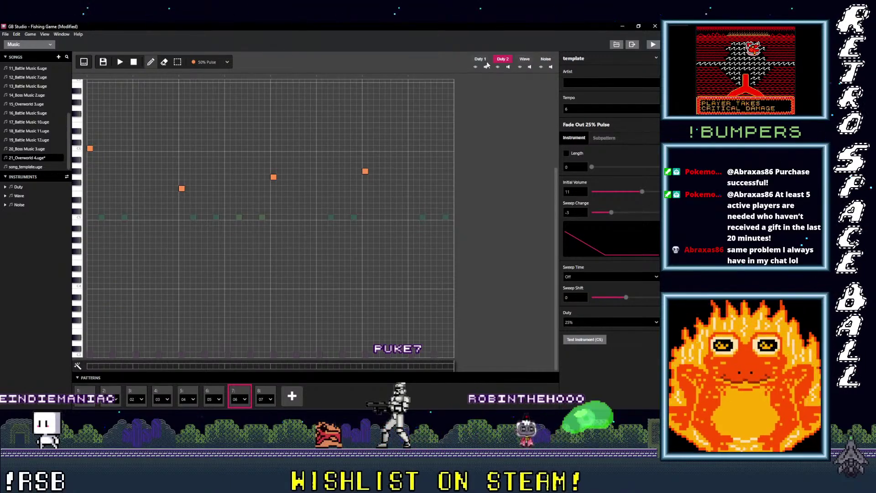
click(224, 62)
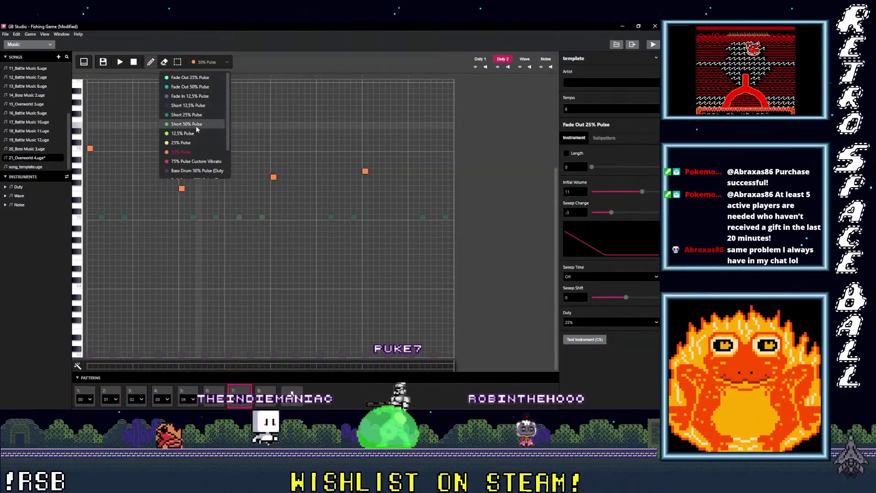
click(193, 139)
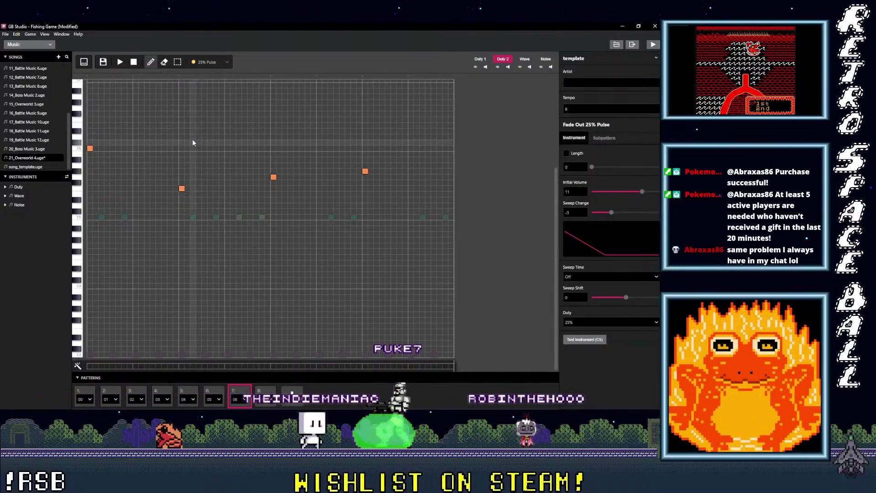
click(113, 217)
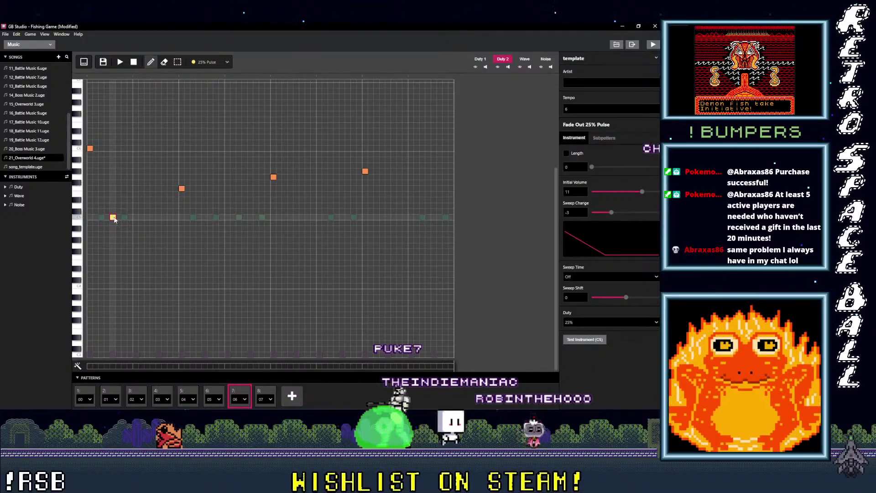
click(204, 257)
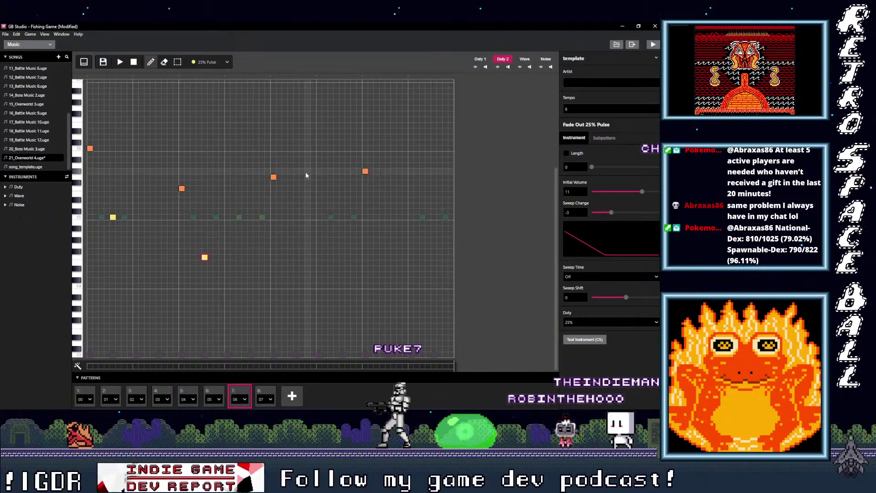
click(295, 246)
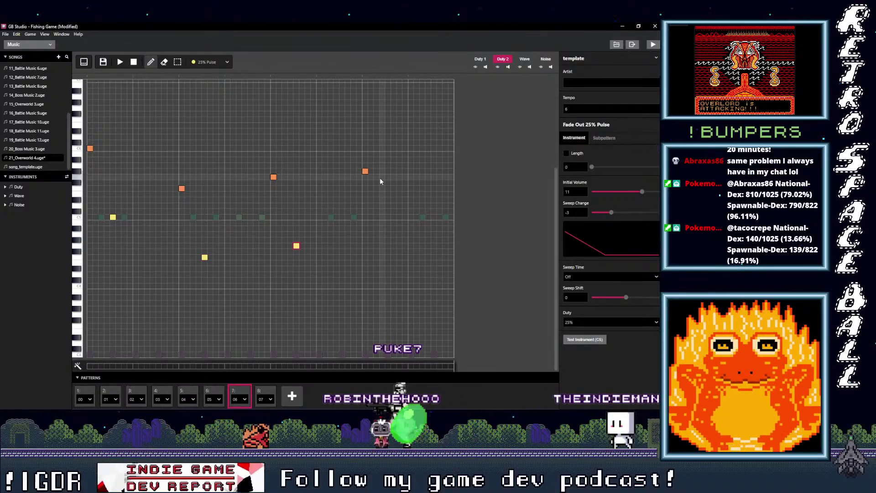
click(387, 241)
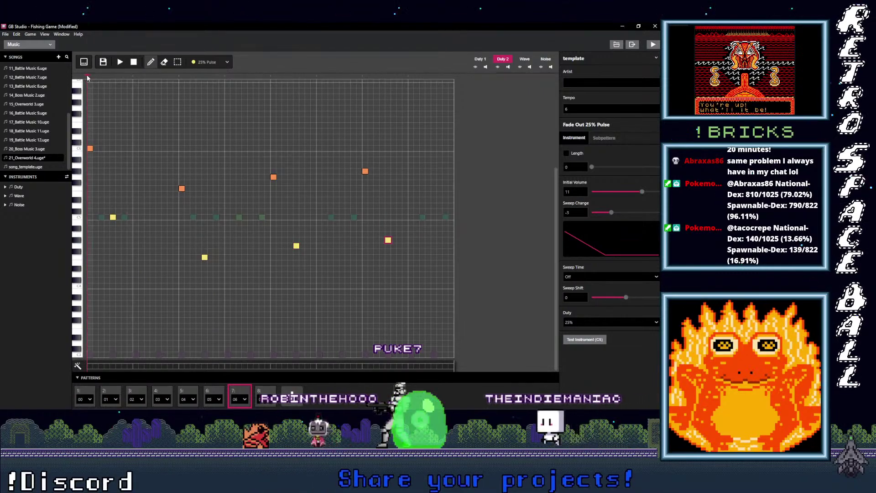
click(120, 62)
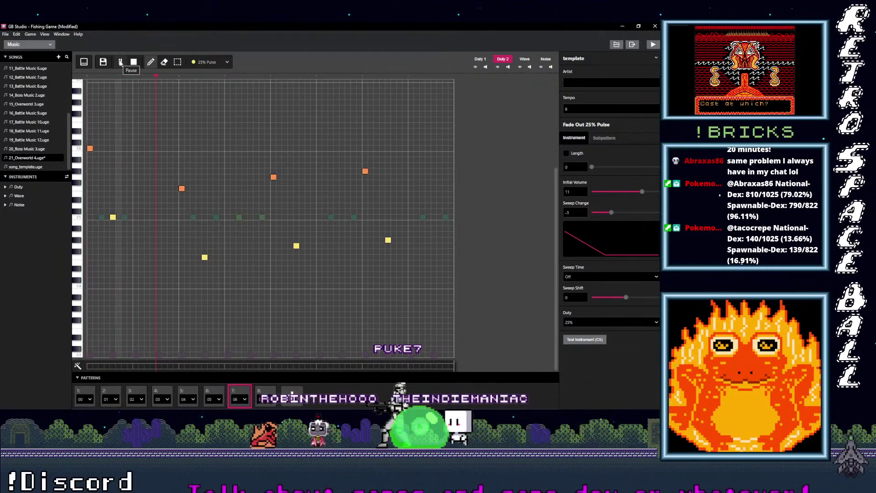
click(120, 62)
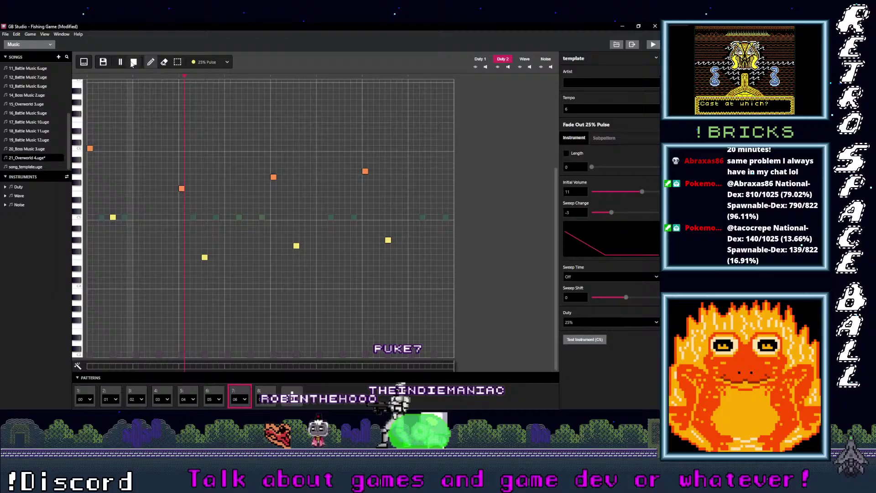
Repeat pattern 7's Duty 2 notes C6, F5, G5 and G#5 with 50% Pulse, eight steps after each original, and audition
click(215, 65)
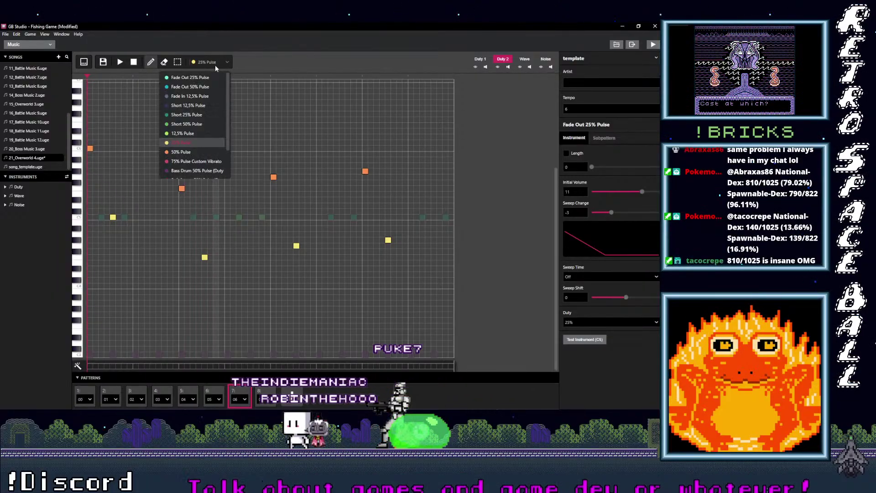
click(188, 152)
click(136, 148)
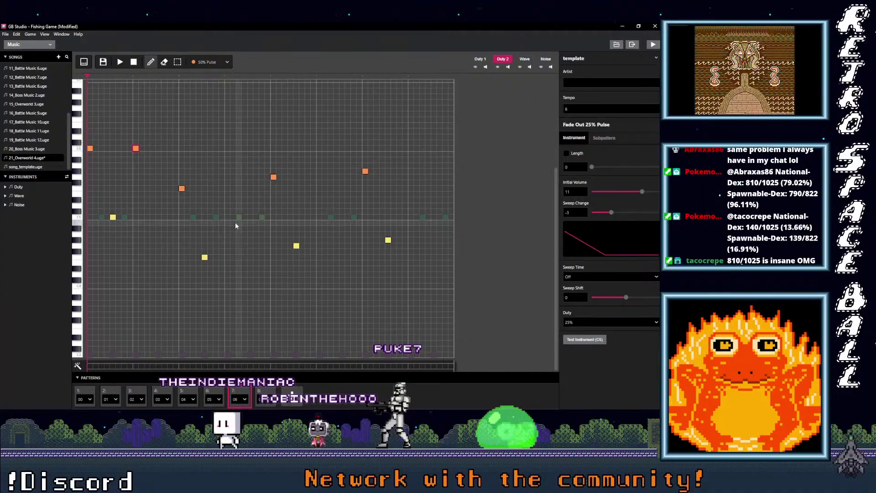
click(227, 189)
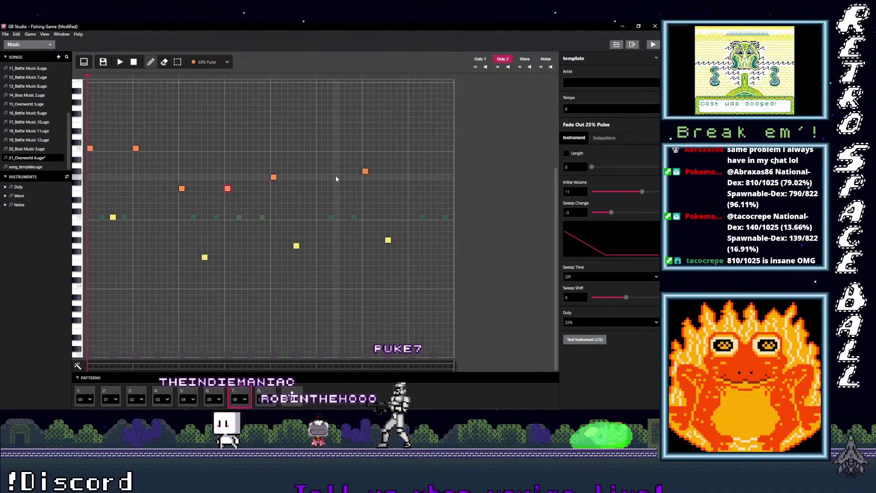
click(319, 177)
click(410, 171)
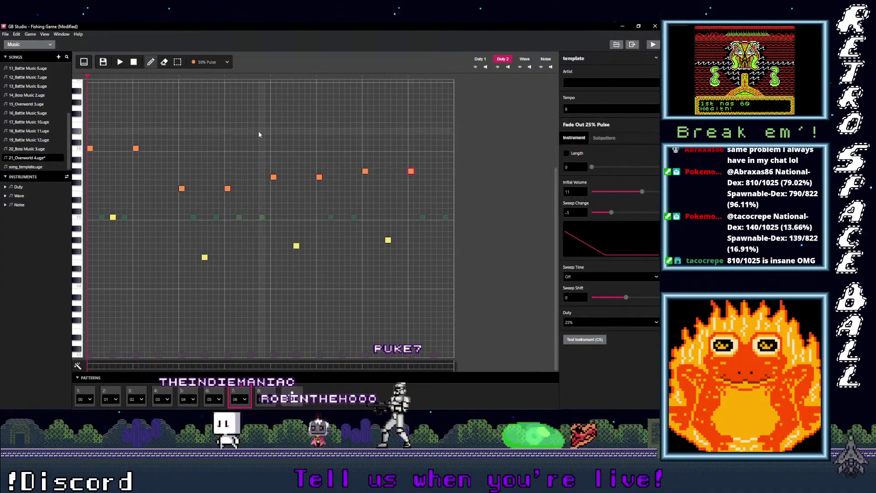
click(120, 62)
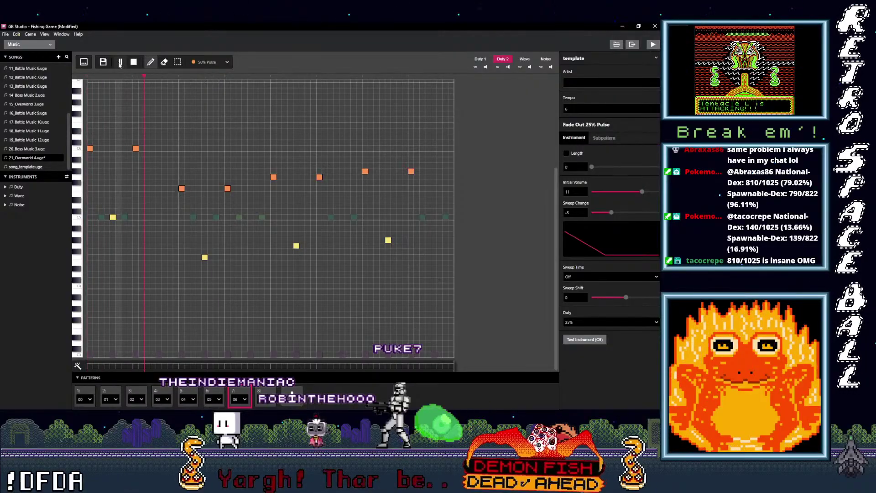
key(space)
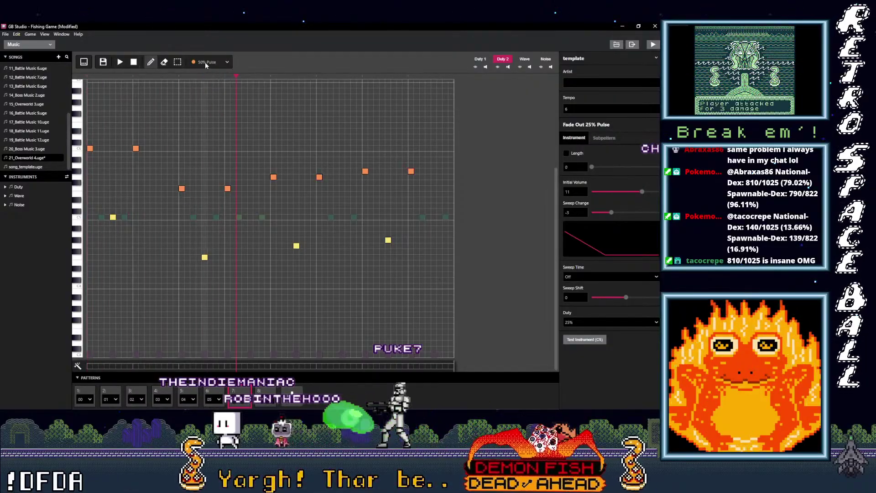
Add a second set of 25% Pulse notes at C5, F4, G4 and G#4 after the repeated notes in pattern 7
click(209, 62)
click(185, 147)
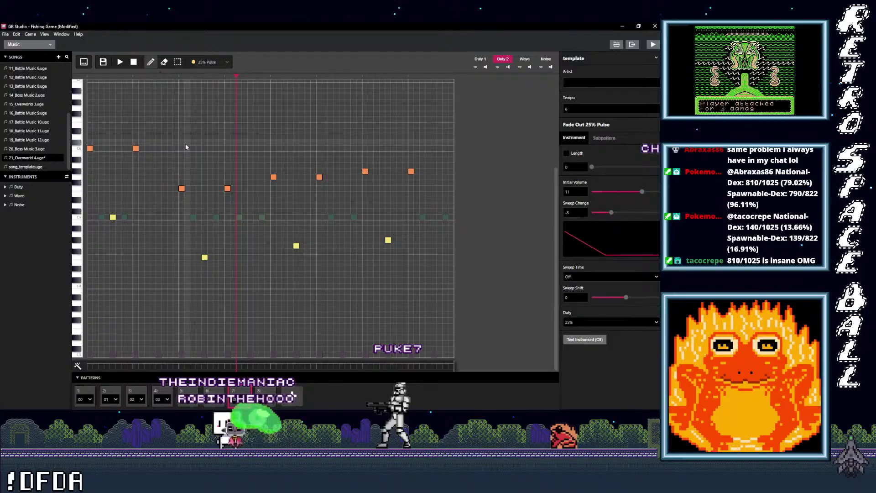
click(158, 216)
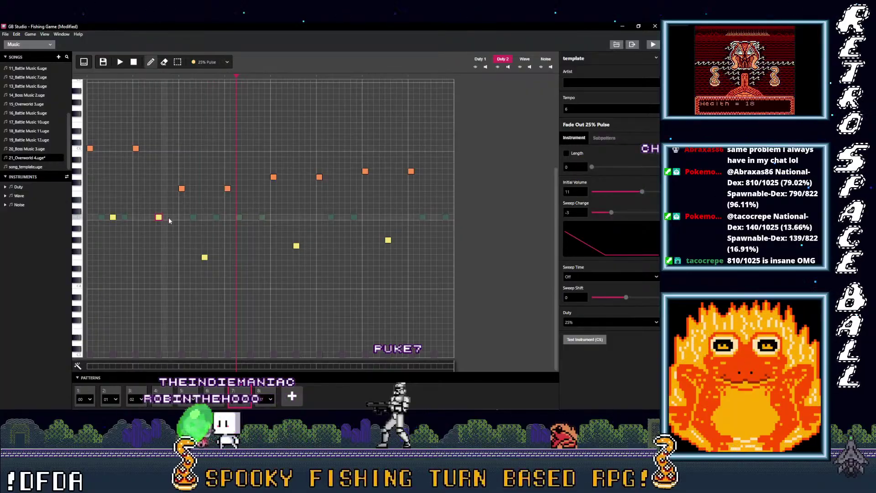
click(246, 256)
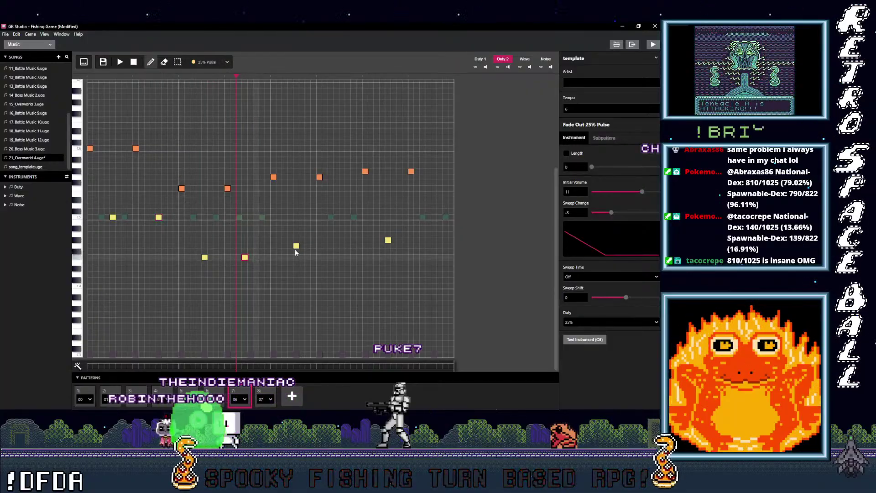
click(340, 246)
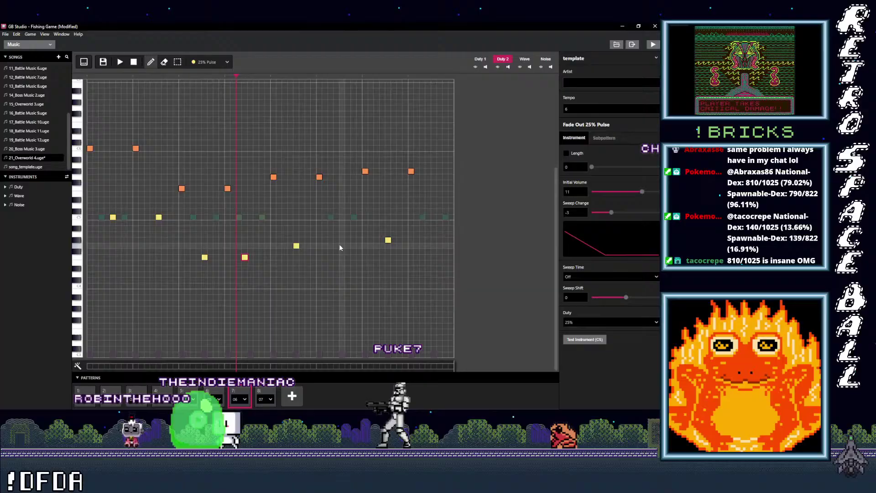
click(434, 240)
Play pattern 7 and move its second F4 note one step later to even out the rhythm
click(120, 62)
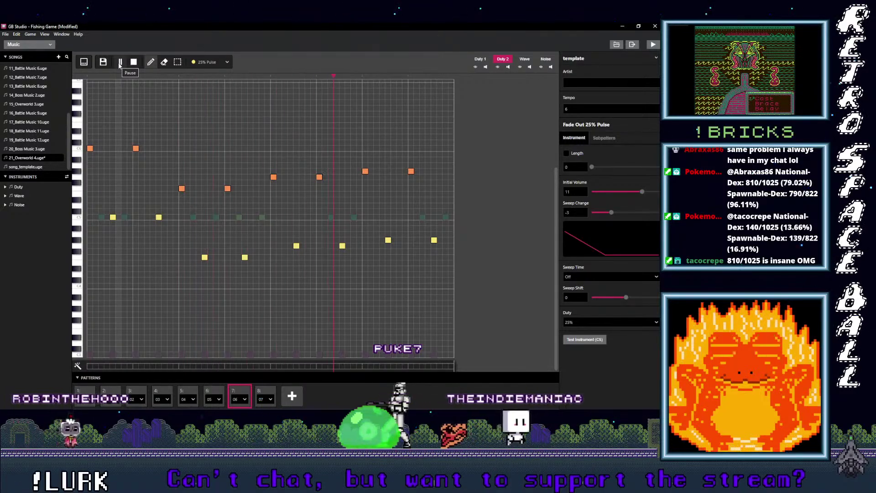
click(120, 62)
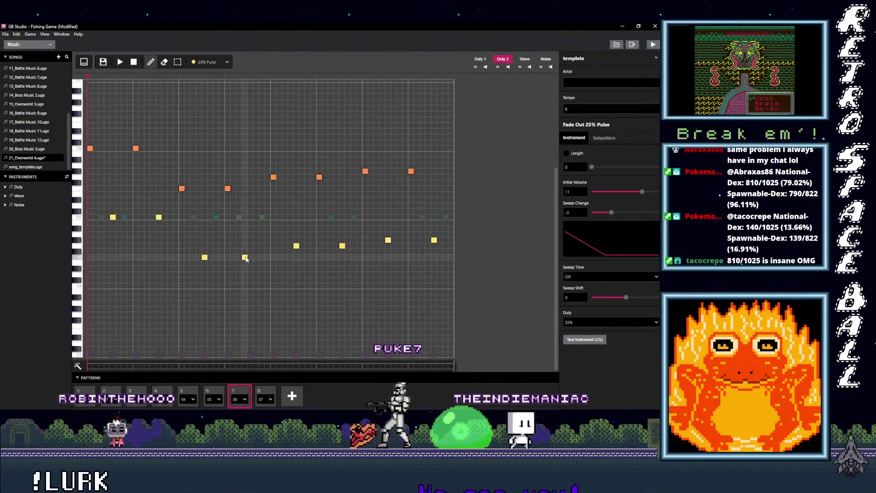
drag(245, 258, 250, 257)
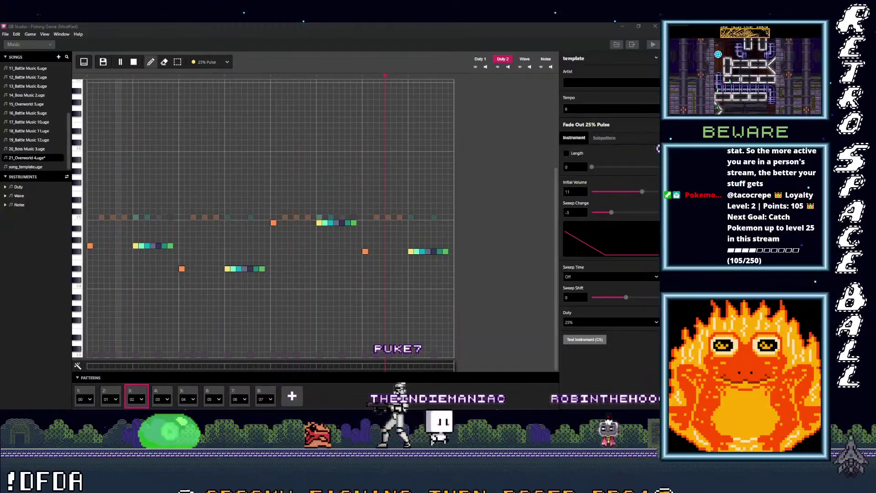
Stop playback and add pairs of 25% Pulse notes at C5 and D5 in the first half of pattern 8, following pattern 7's rhythm
click(134, 62)
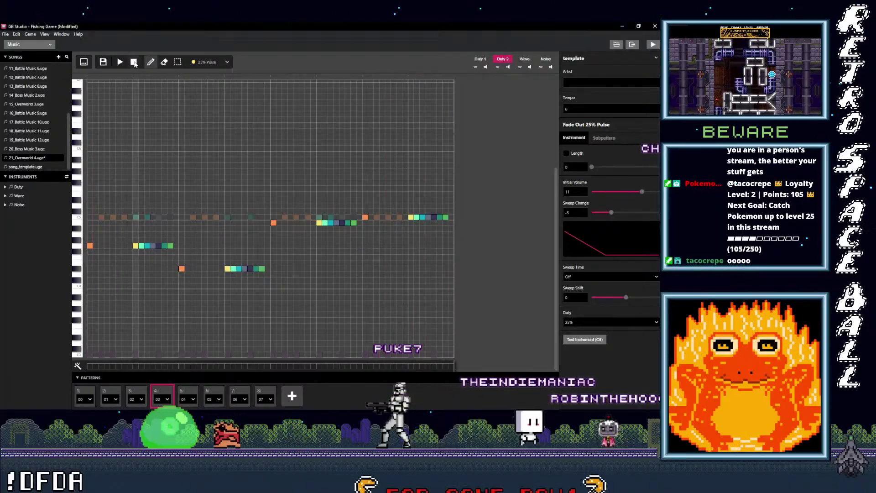
click(139, 75)
click(265, 395)
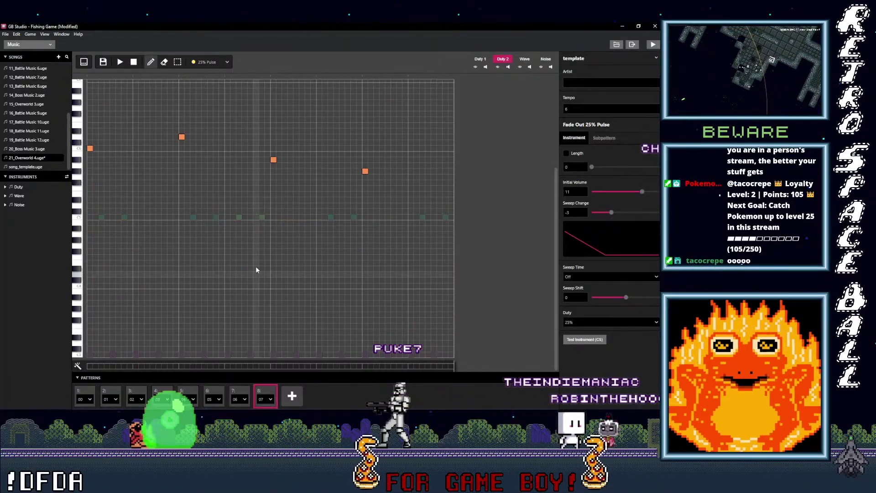
click(229, 395)
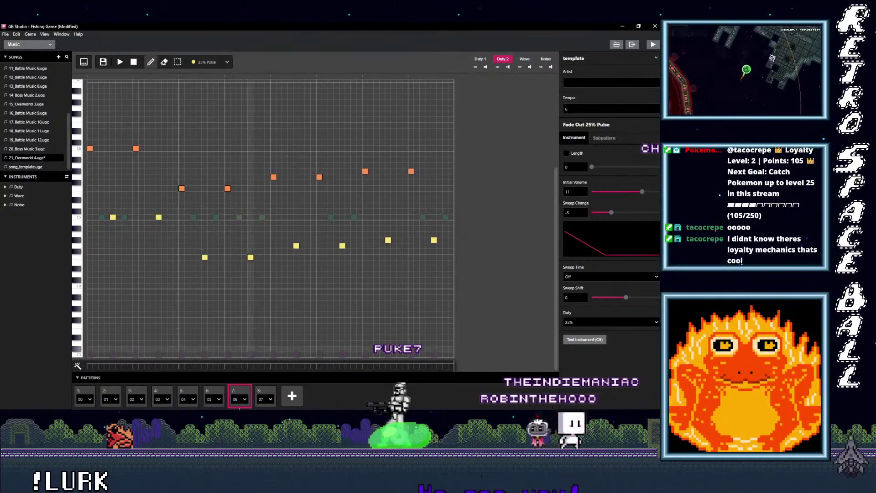
click(265, 395)
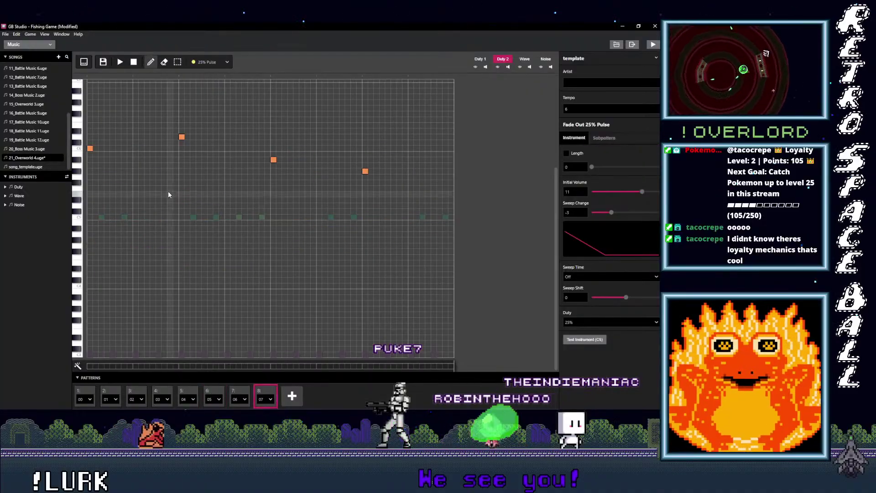
click(209, 62)
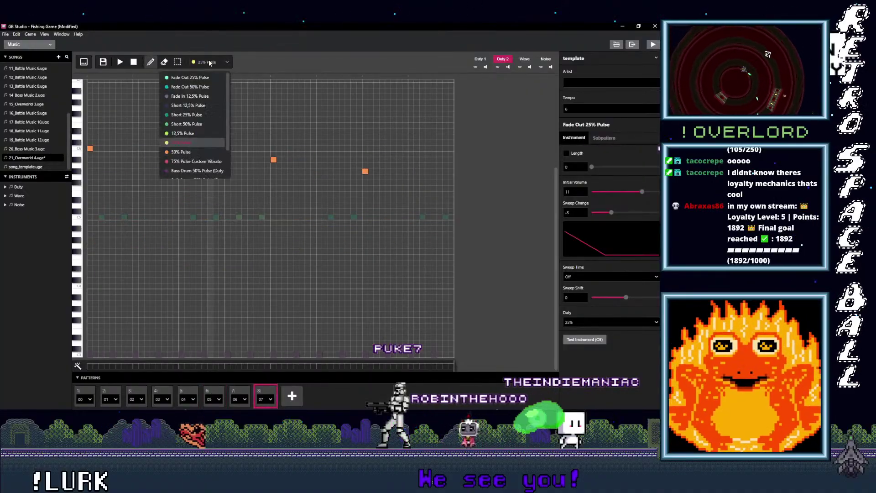
click(185, 142)
click(182, 137)
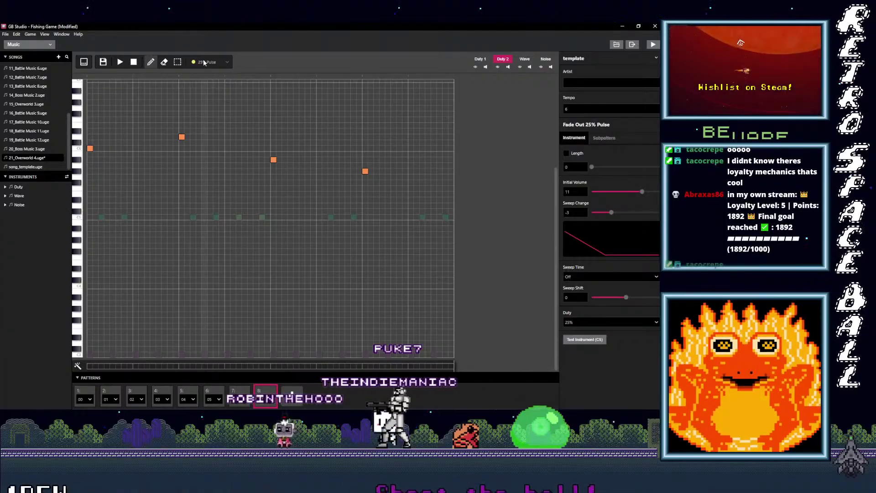
click(113, 217)
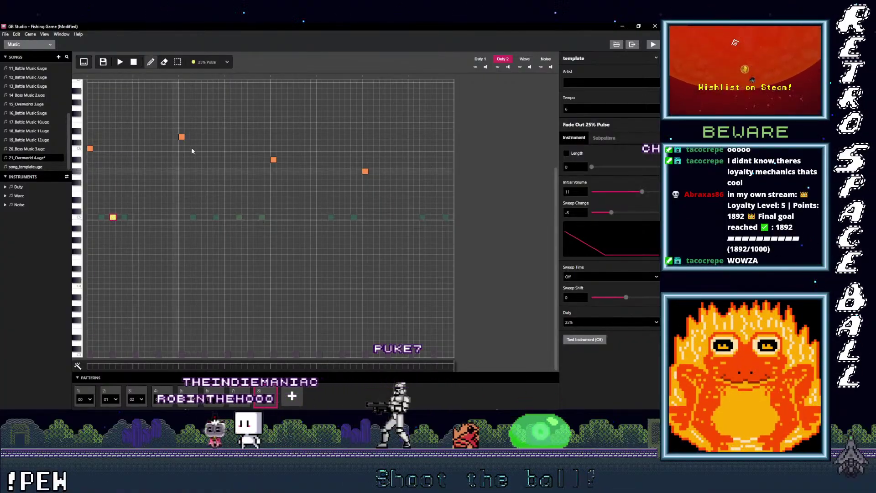
click(158, 217)
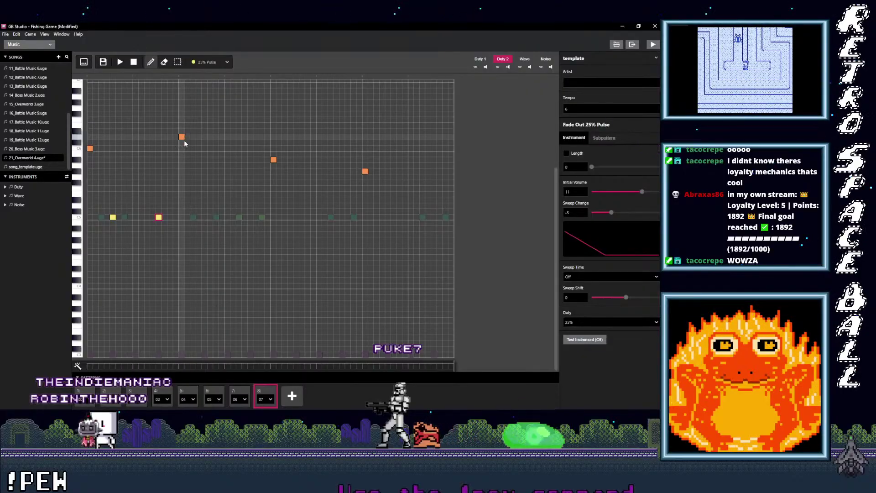
click(204, 206)
click(250, 206)
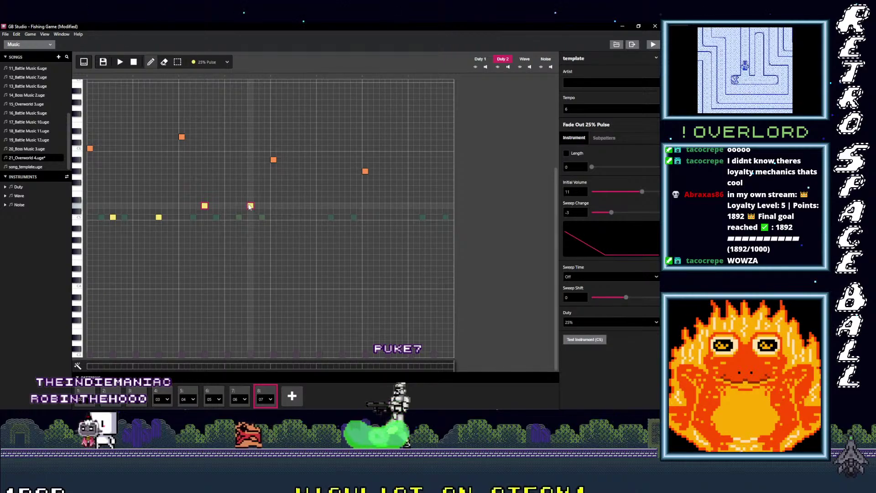
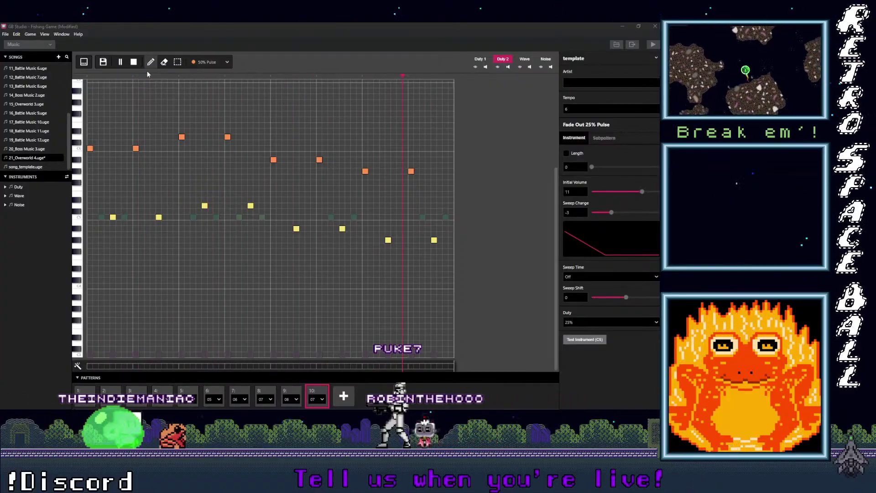
Stop playback and add an eleventh position to the song sequence, assigned to pattern 08
click(134, 62)
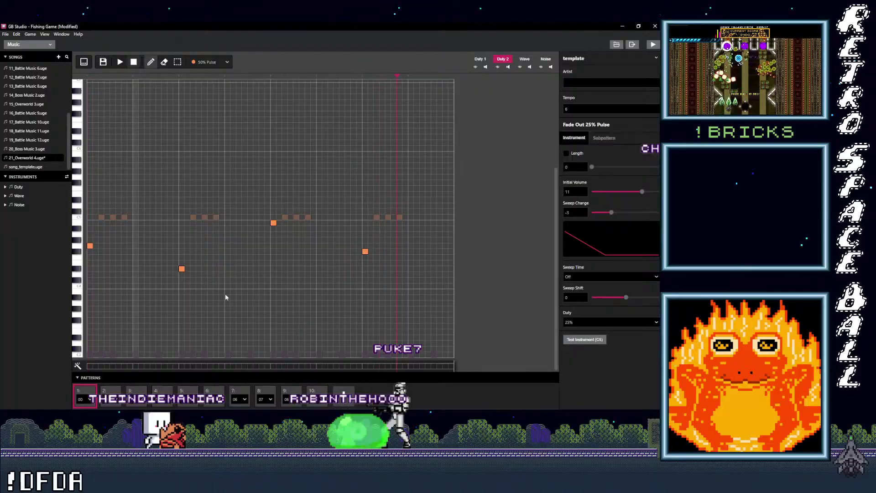
click(321, 398)
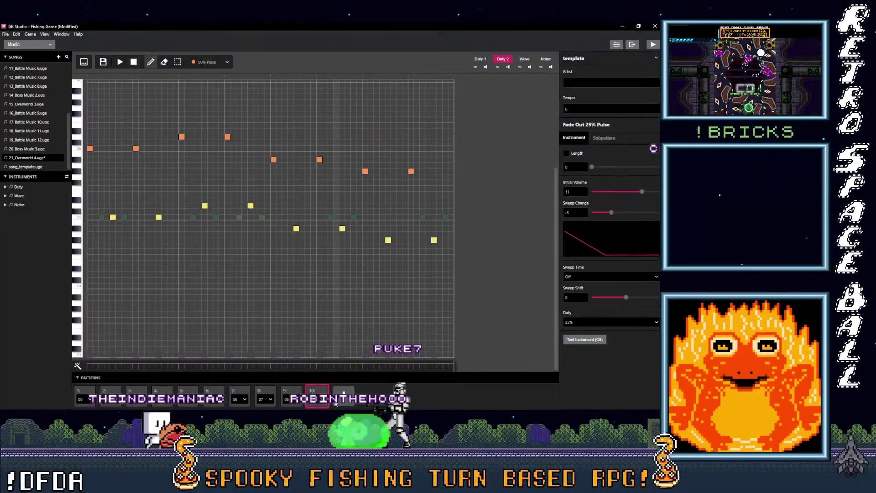
click(292, 399)
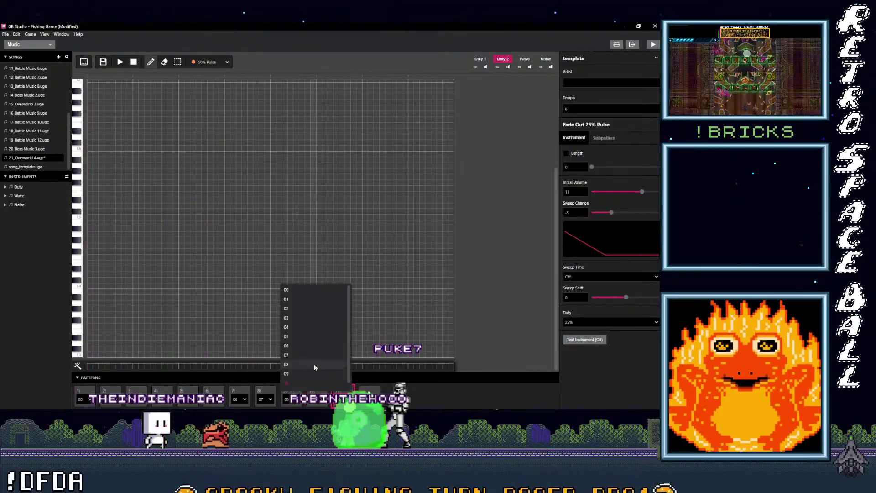
click(314, 354)
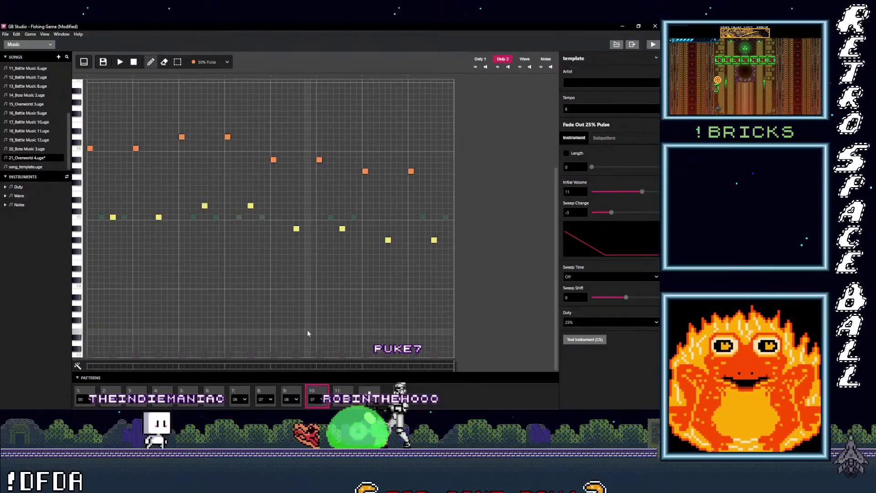
Copy all the Duty 1 notes along the lowest row of sequence position 10 into position 11
click(545, 61)
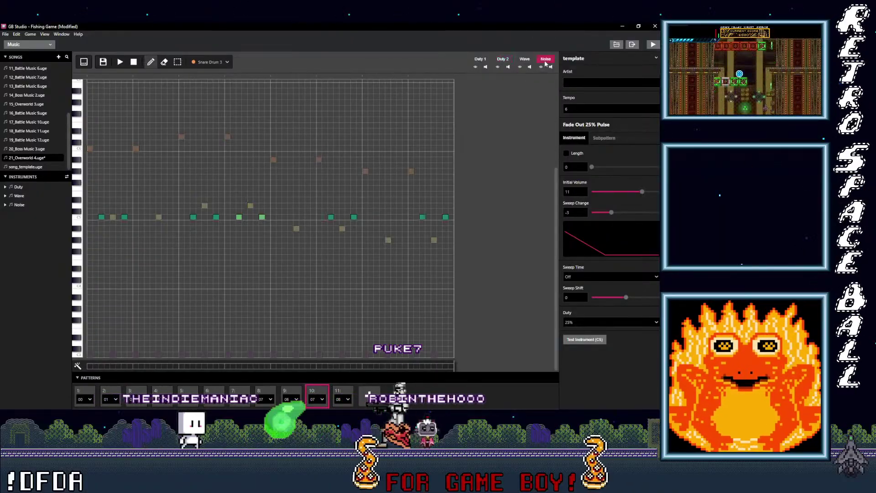
click(479, 59)
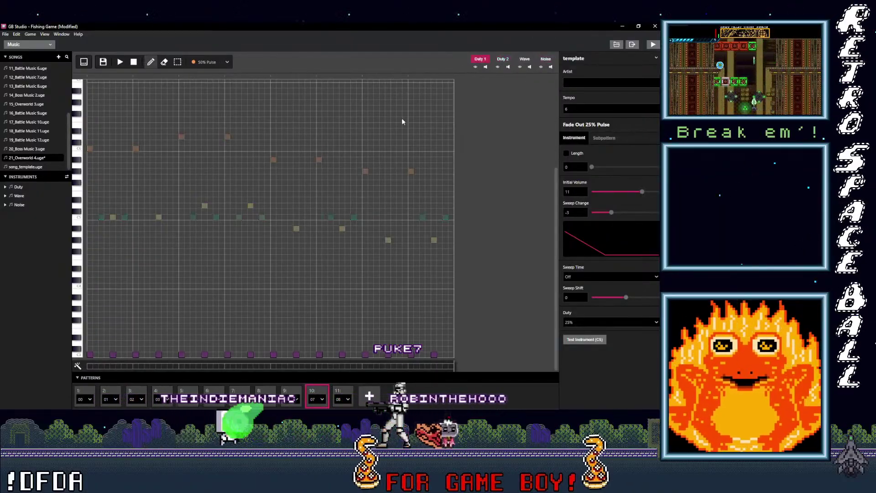
click(177, 63)
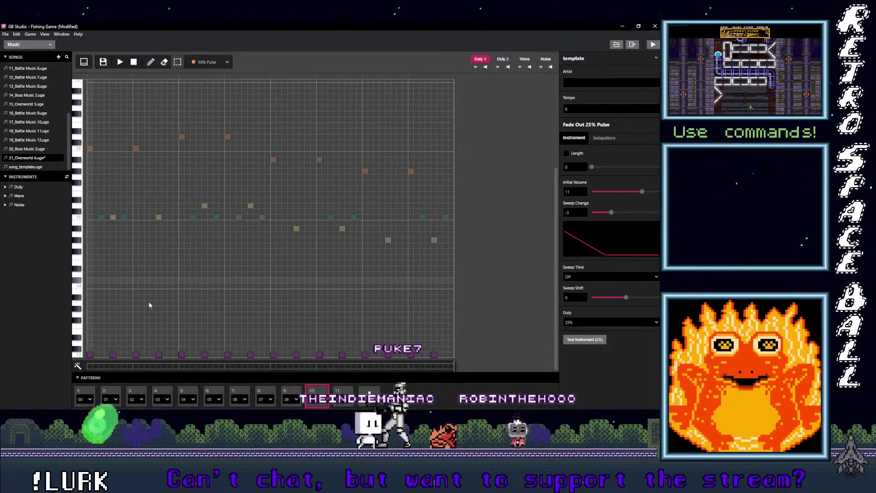
drag(87, 277, 454, 359)
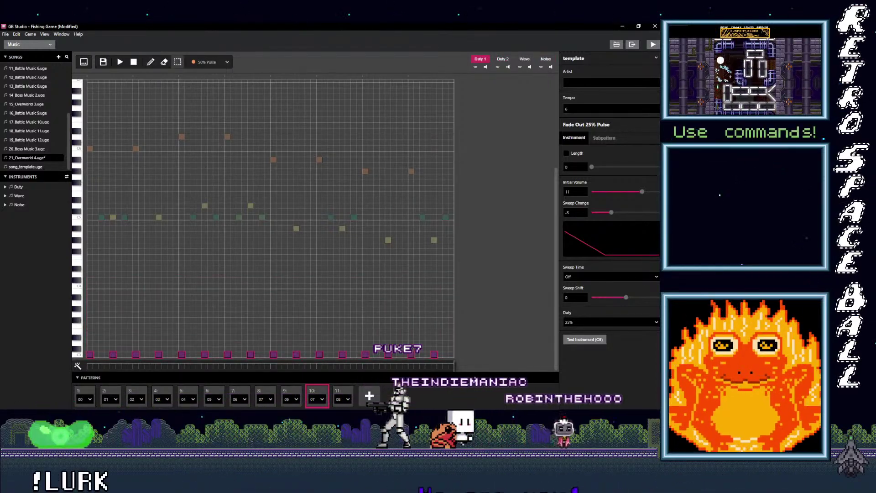
click(343, 395)
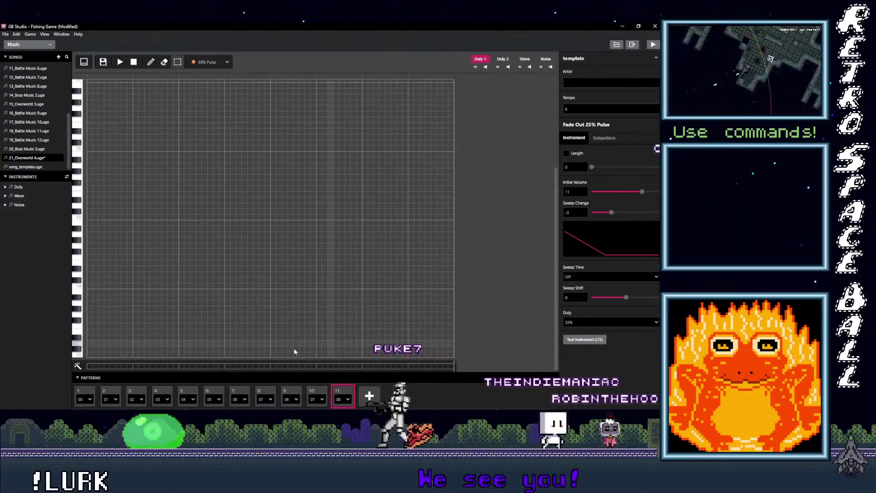
key(ctrl+v)
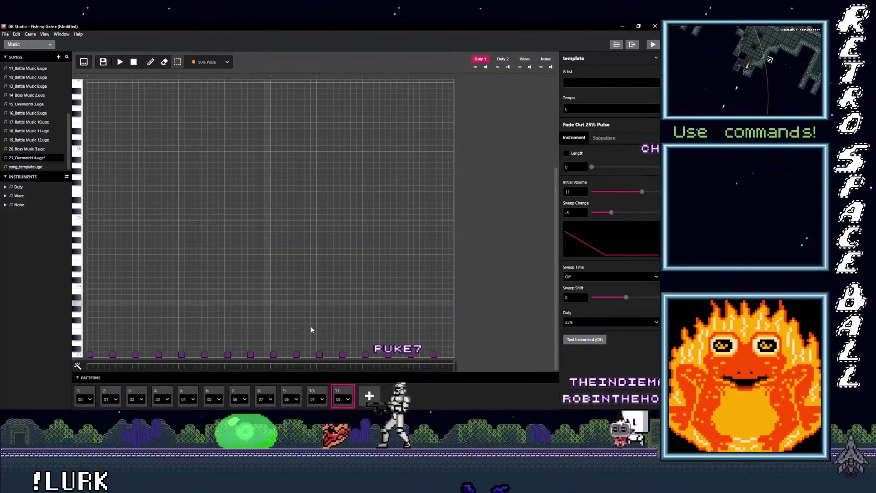
Copy all the Noise channel drum notes from sequence position 10 into position 11
click(317, 393)
click(545, 59)
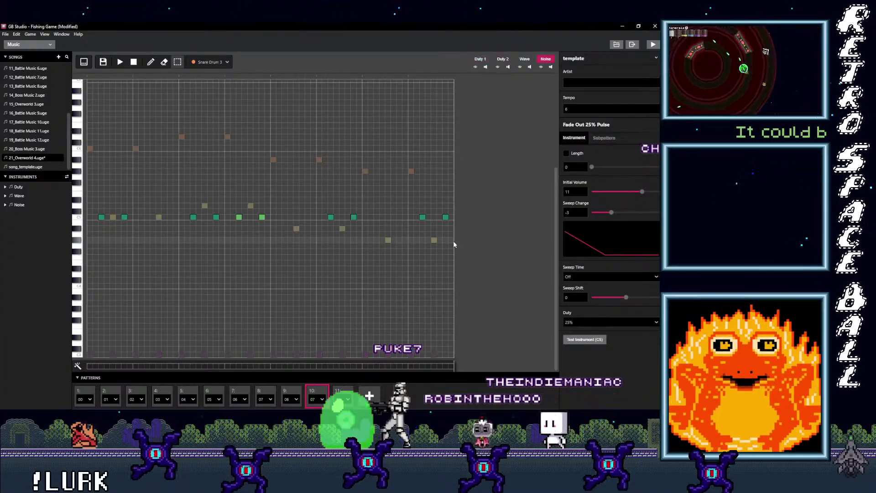
drag(449, 235, 54, 145)
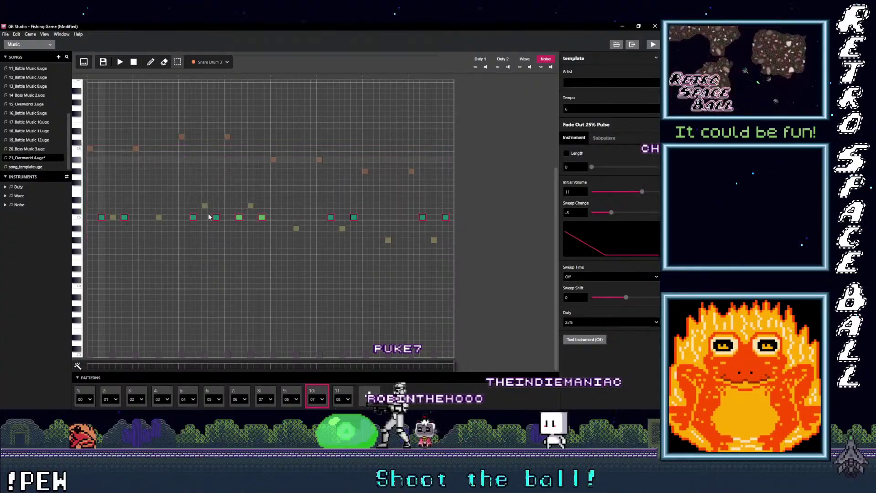
click(339, 391)
key(ctrl+v)
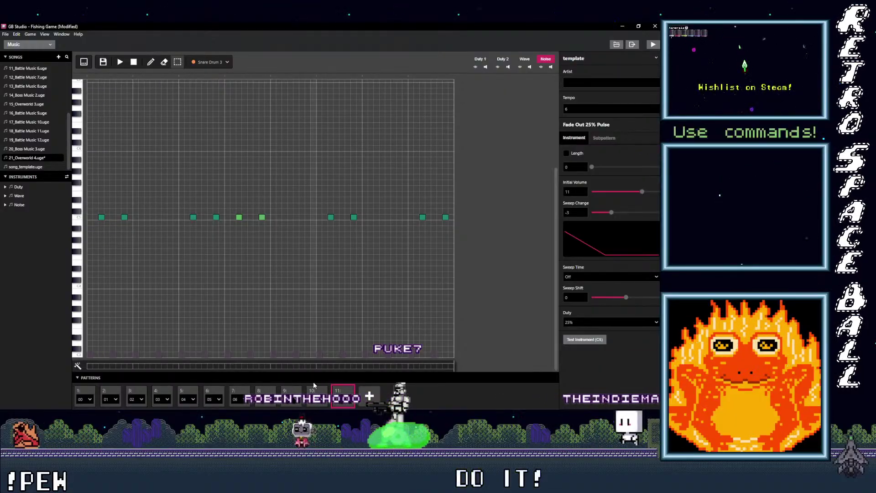
Play the song from the start of its first pattern through to position 11, then pause
click(84, 391)
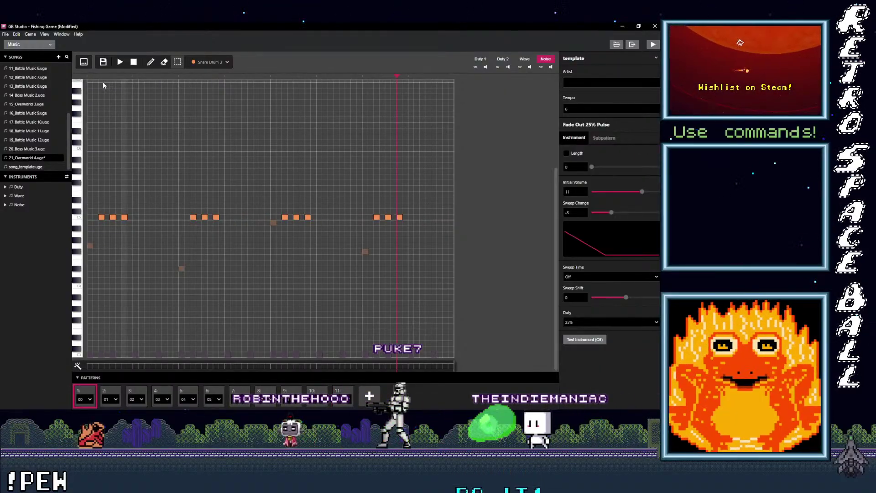
click(89, 74)
click(120, 61)
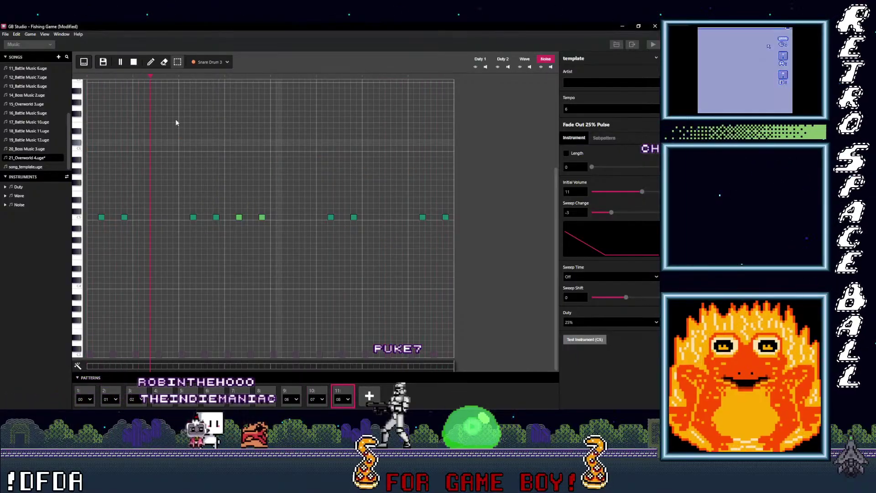
key(space)
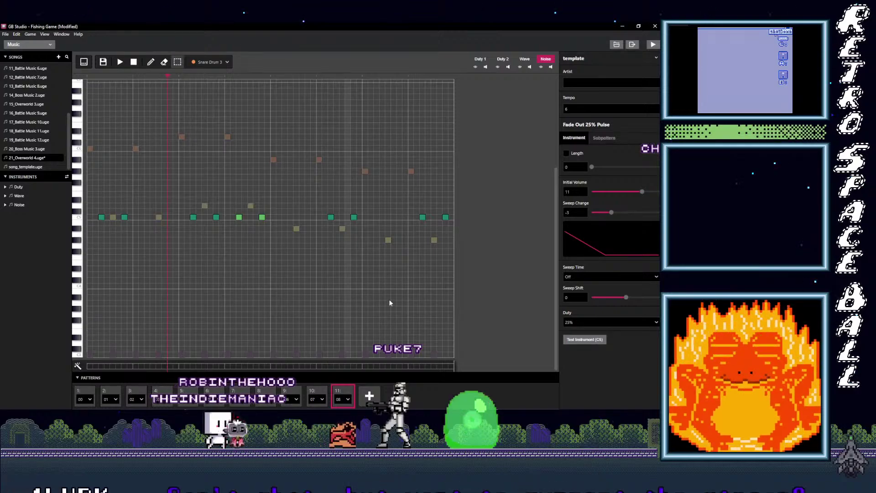
key(space)
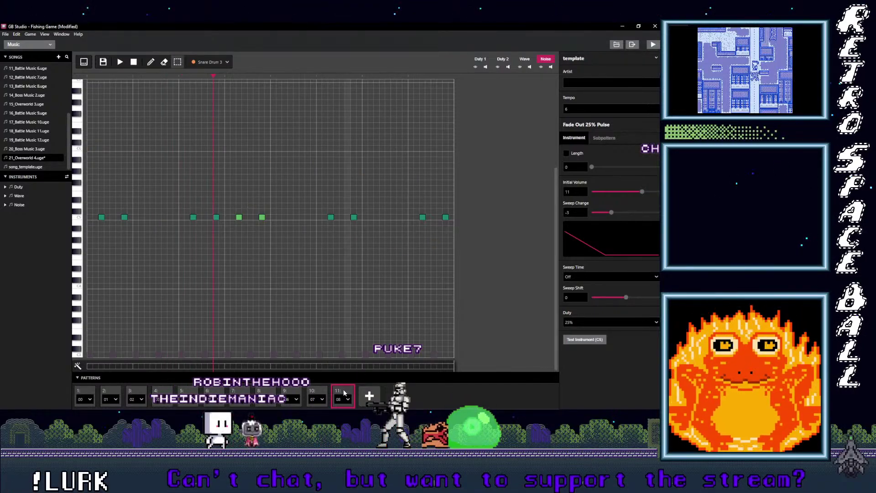
Add a Note Cut effect to the first Duty 2 step of sequence position 11 and briefly audition the song's opening
click(90, 366)
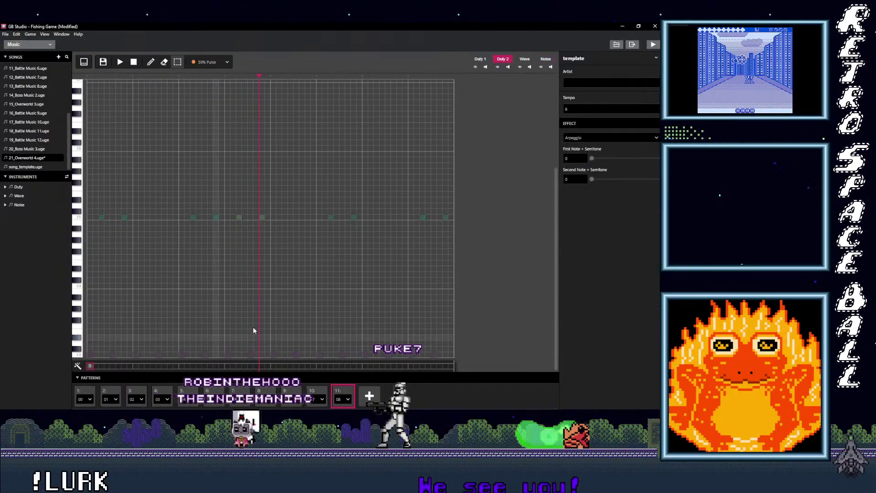
click(606, 138)
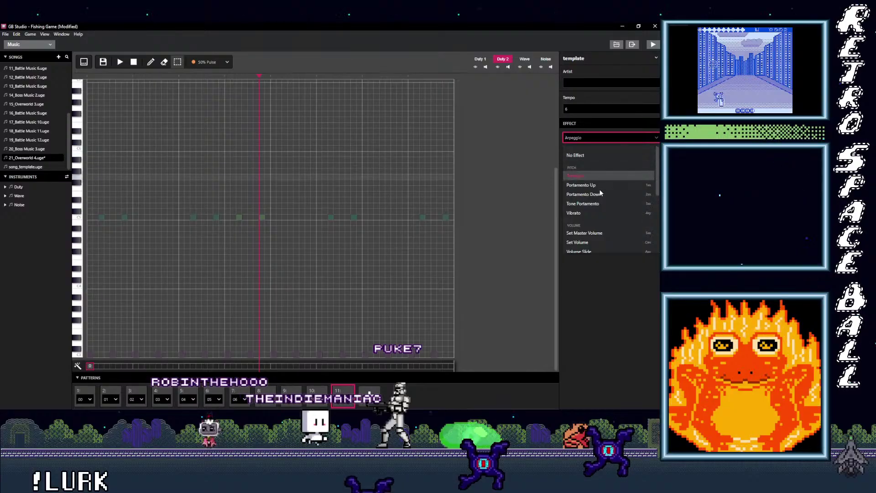
scroll(601, 224, down, 3)
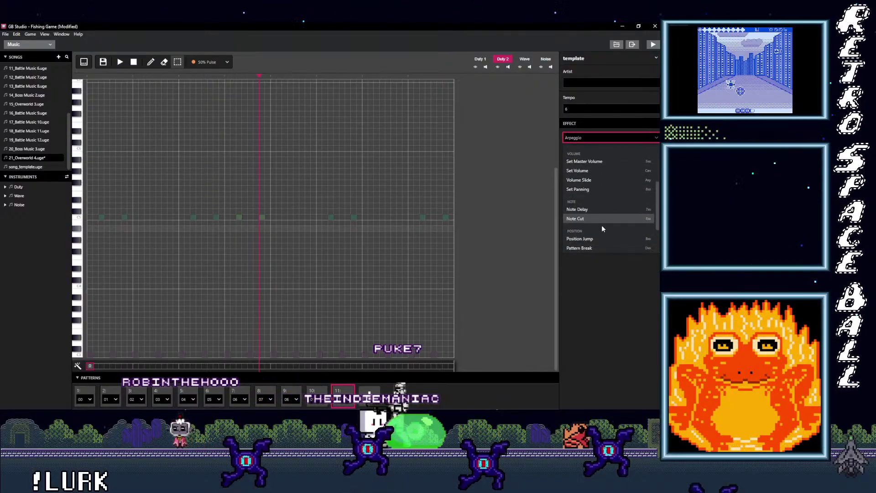
click(591, 218)
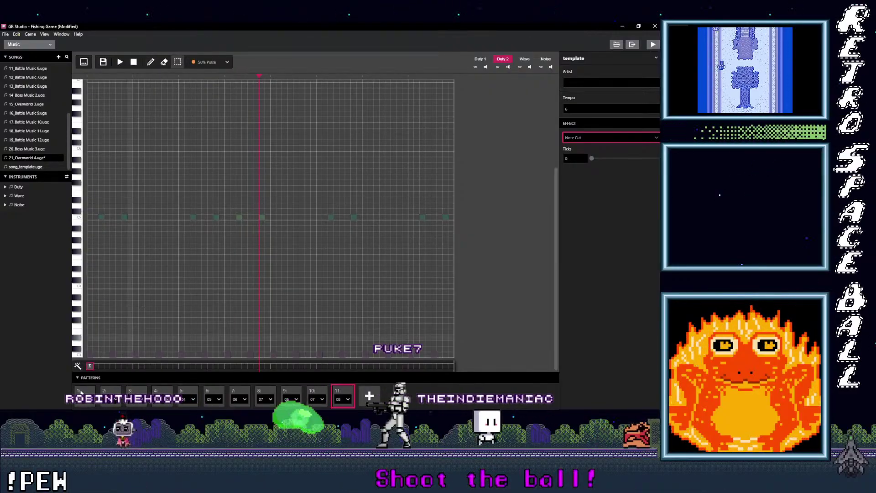
click(82, 393)
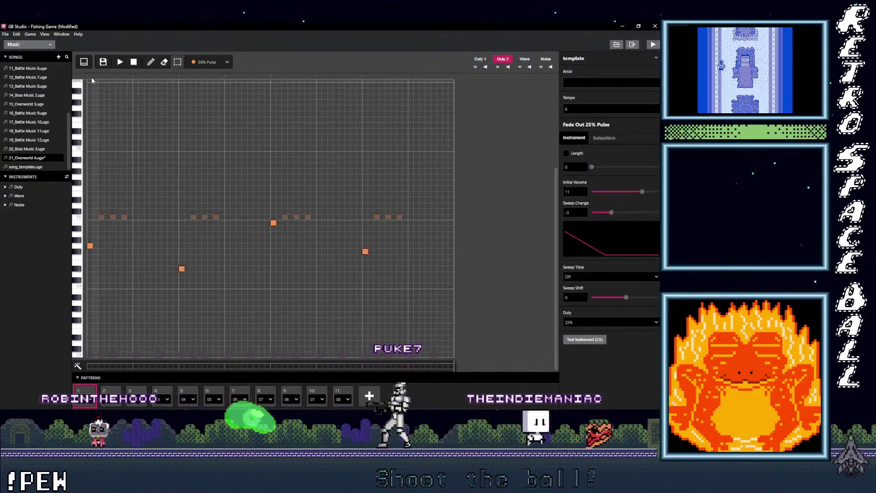
click(120, 62)
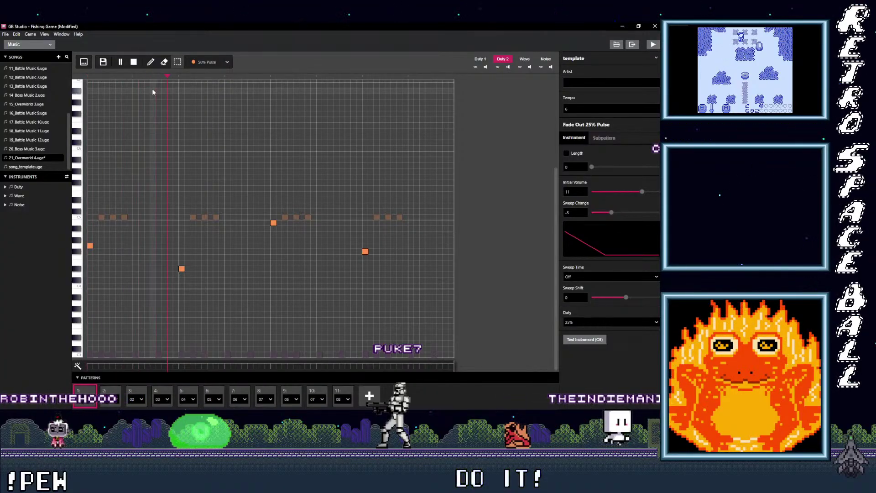
click(134, 62)
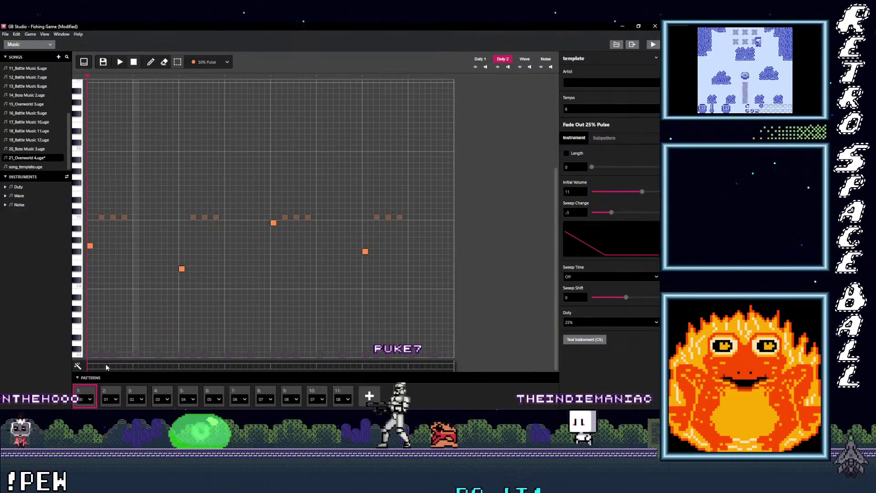
Try an Arpeggio effect with semitones 4 and 9 on the second Duty 2 step of sequence position 1
click(224, 365)
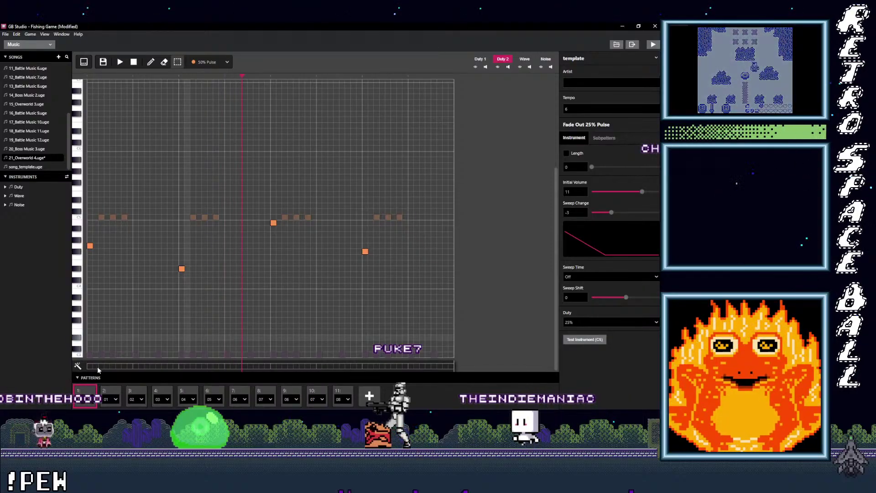
click(97, 366)
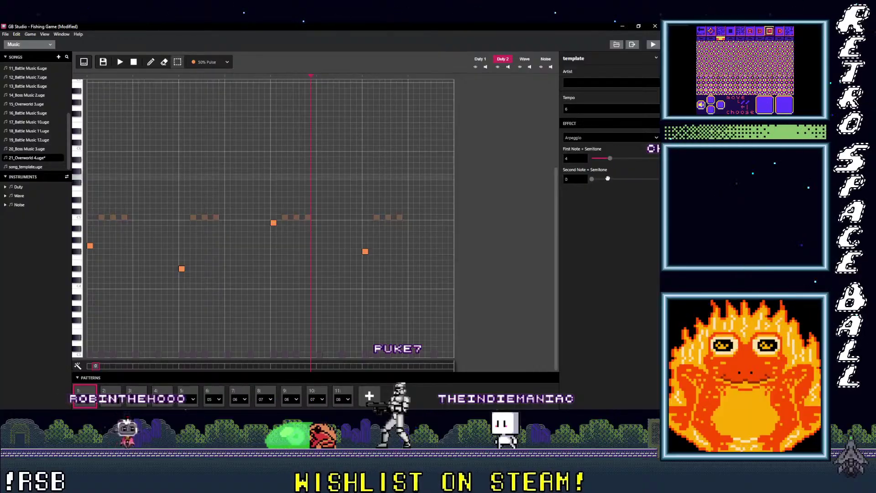
click(631, 178)
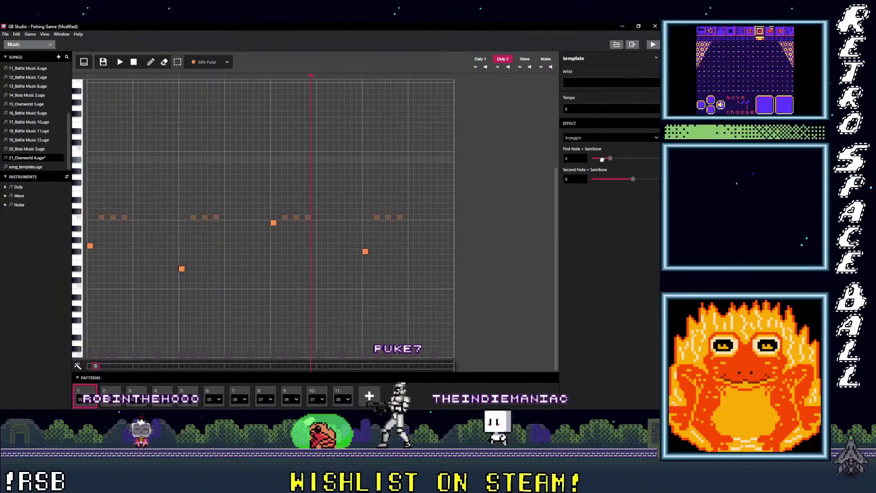
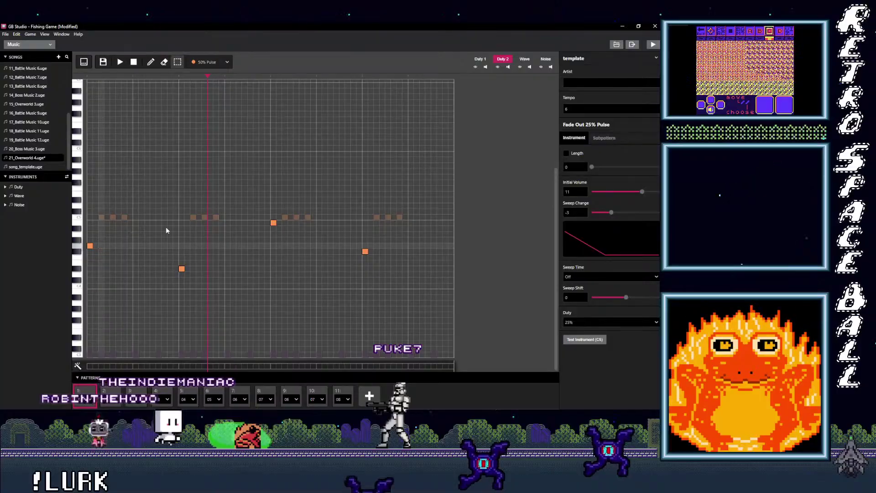
Play the song from the beginning to review the full arrangement, then pause it
click(86, 73)
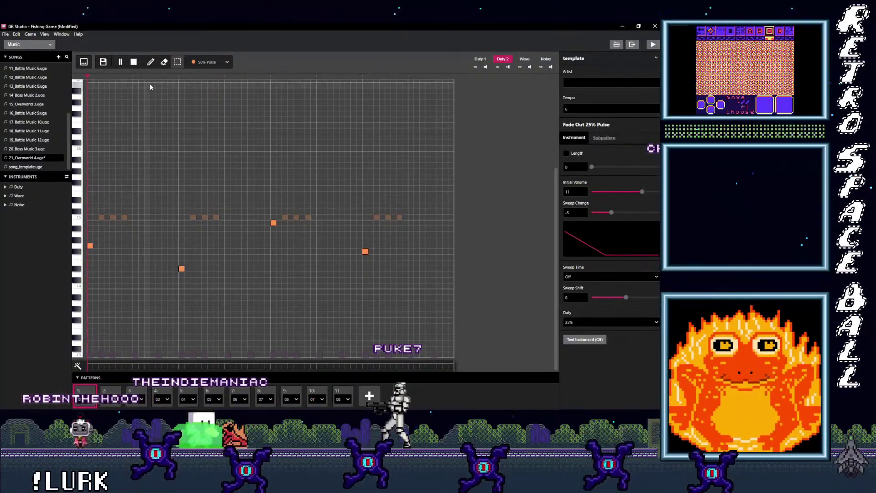
key(space)
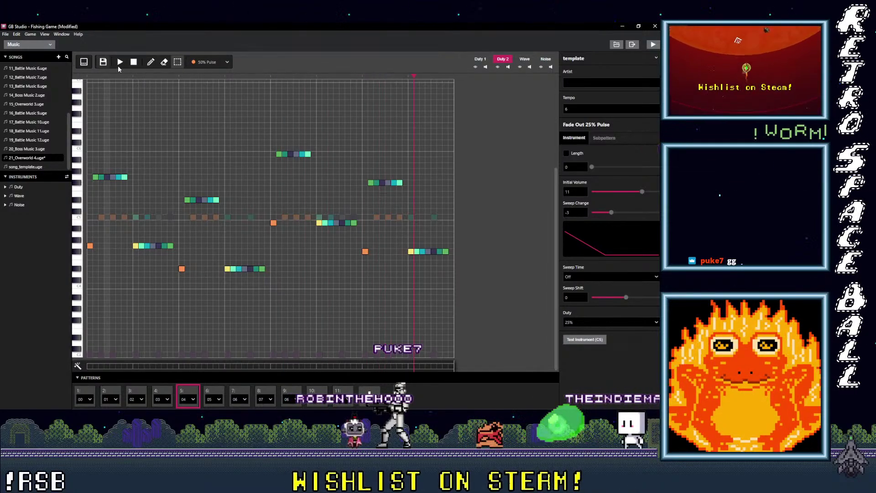
Try to save the changes to 21_Overworld 4 and switch from the Music editor to Game World
click(5, 34)
key(Escape)
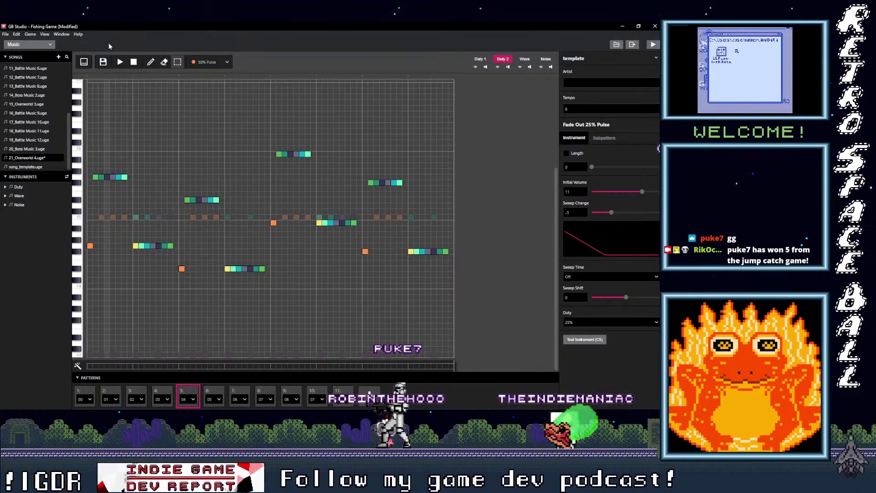
click(6, 34)
click(22, 70)
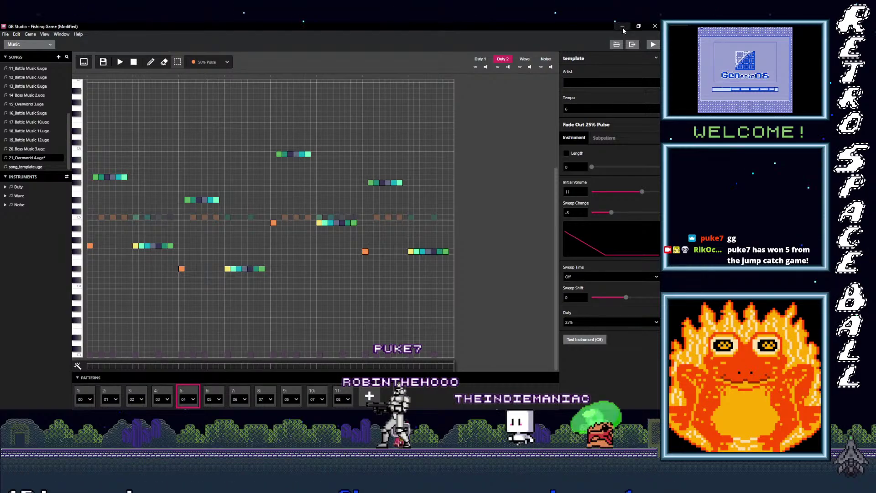
click(49, 44)
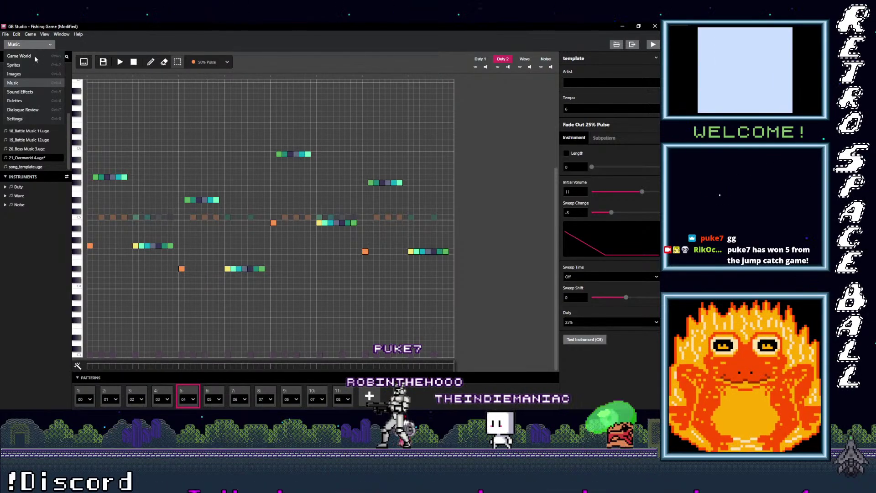
click(31, 56)
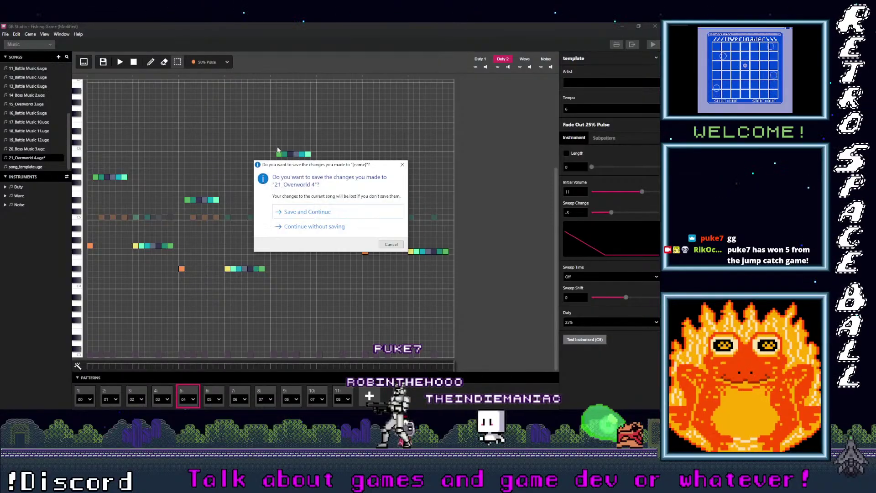
click(325, 212)
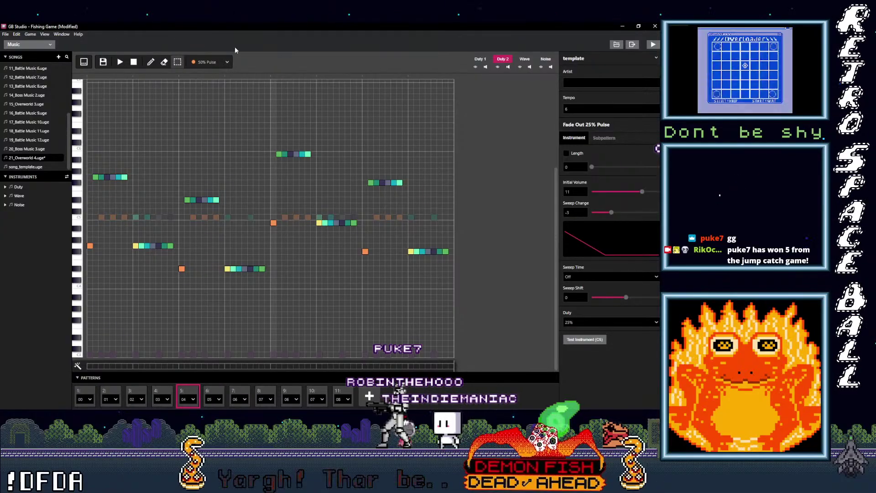
Save the changes to 21_Overworld 4 together with the project, dismissing the save error, and open Game World
click(51, 44)
click(34, 55)
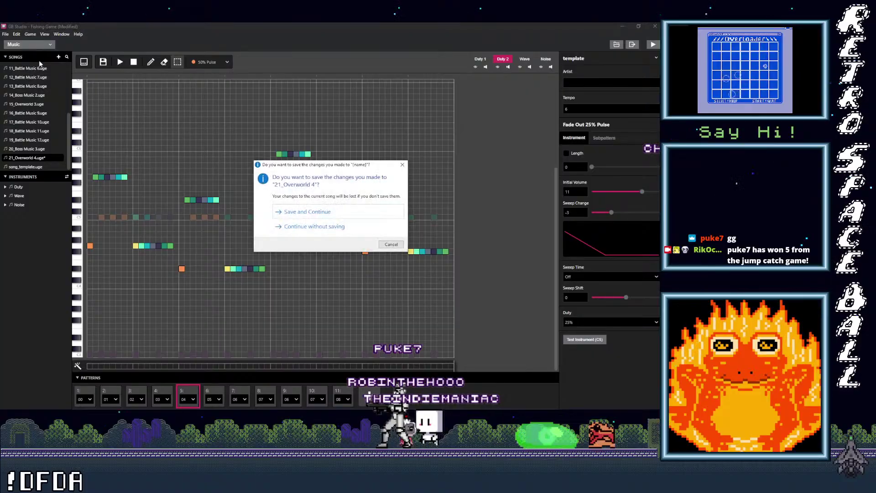
click(300, 214)
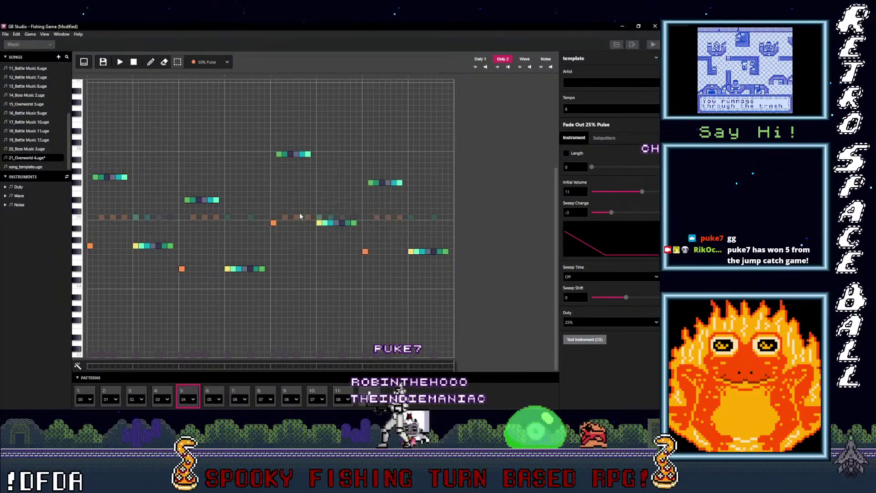
click(102, 62)
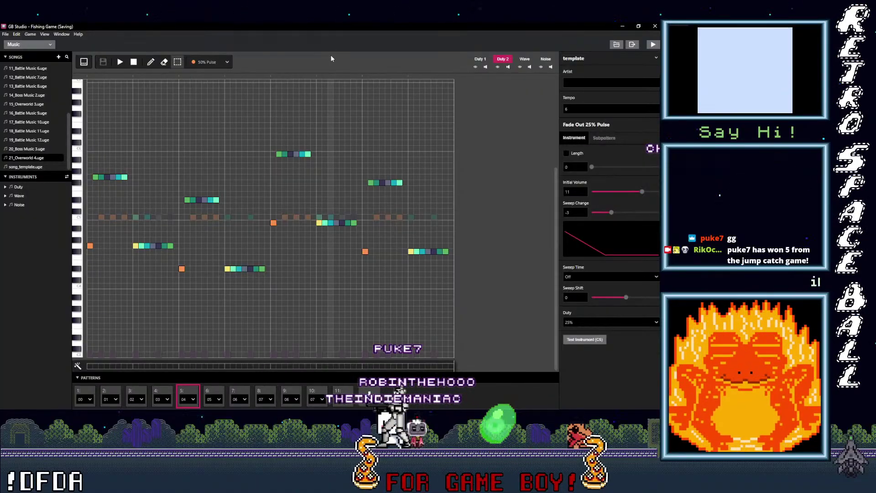
key(ctrl+s)
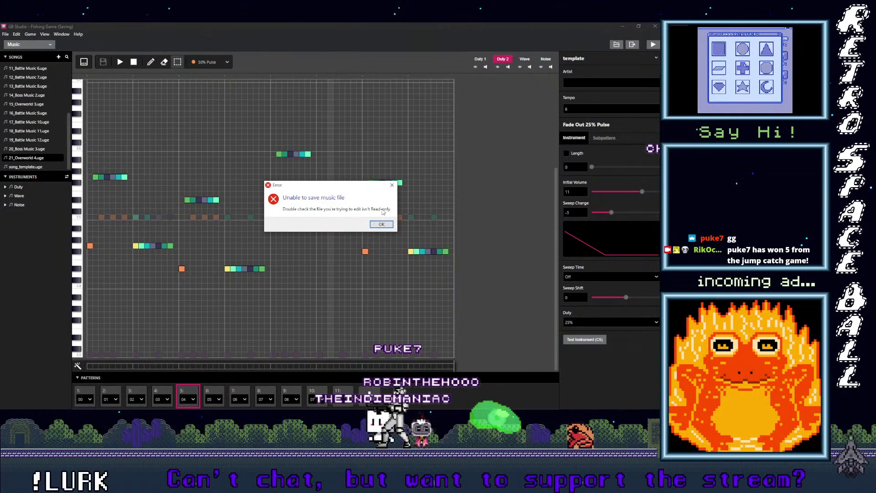
click(384, 226)
click(382, 224)
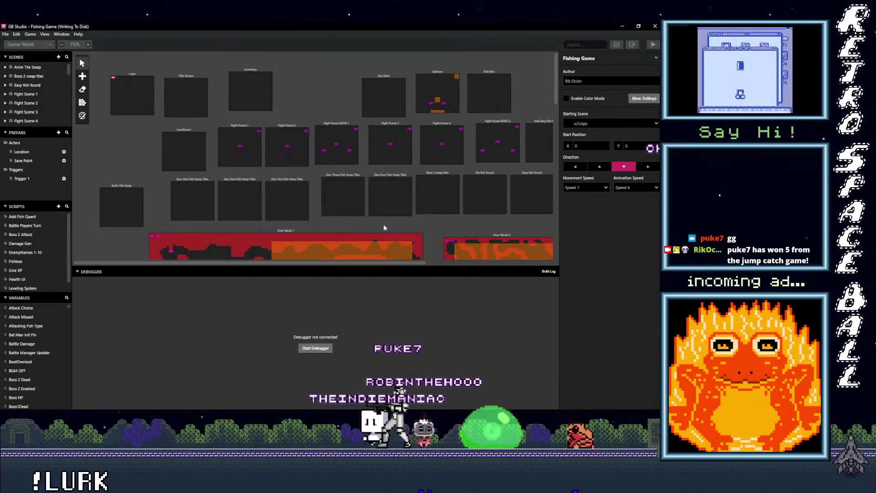
click(5, 34)
click(159, 36)
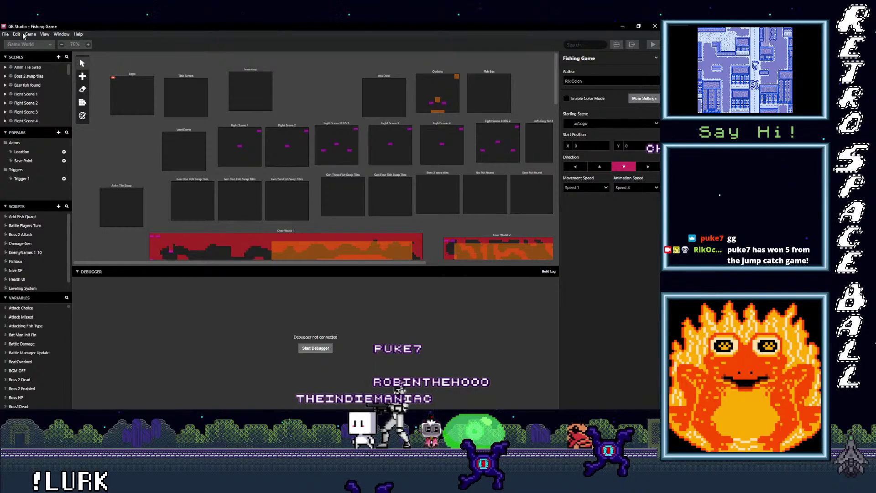
click(5, 34)
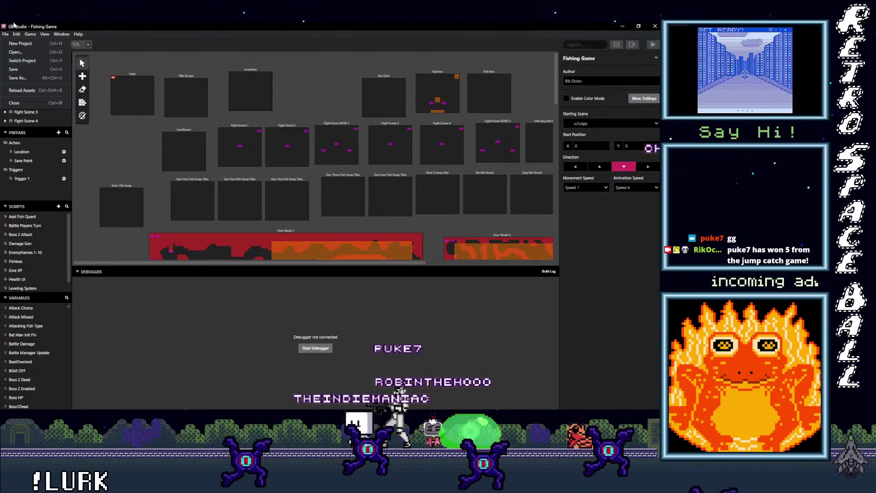
click(12, 26)
Switch from Game World back to the Music editor
click(45, 46)
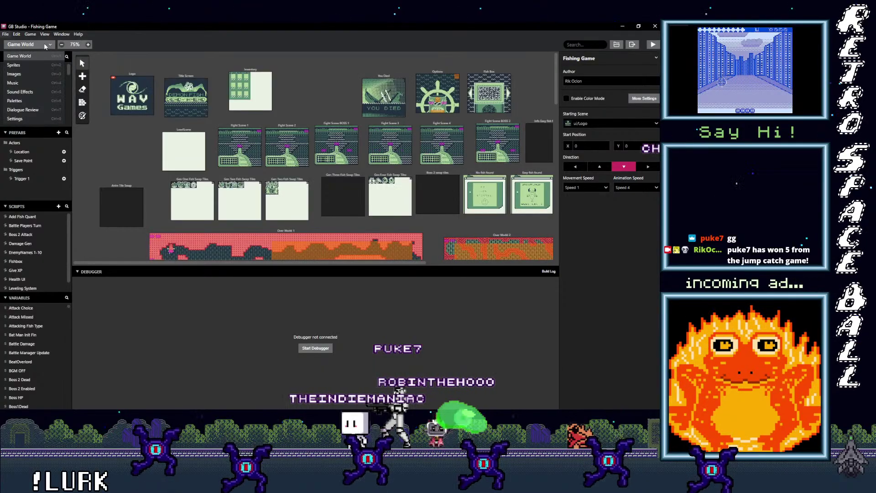
click(41, 49)
click(43, 45)
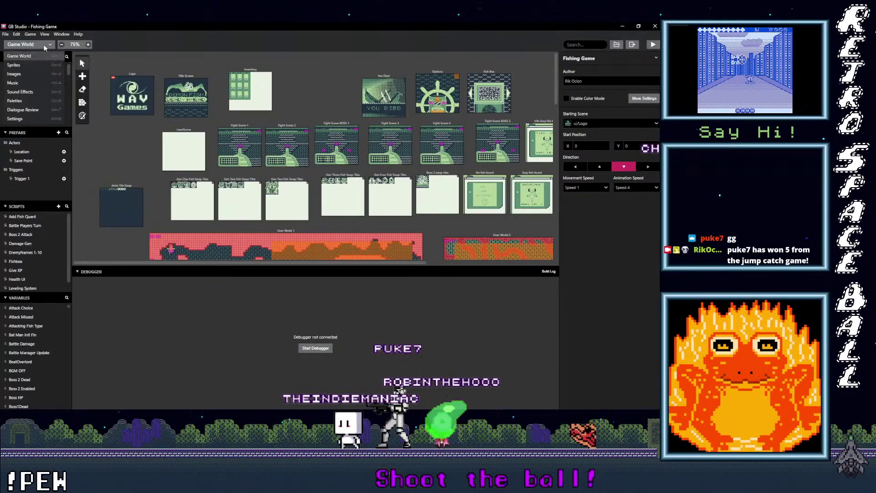
click(14, 83)
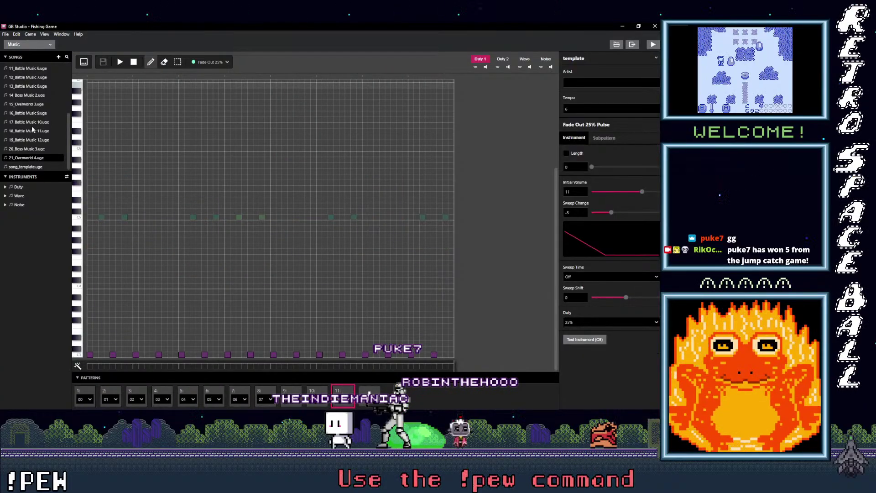
Look through the project's full song list, from 01_Theme song to song_template
scroll(33, 129, up, 3)
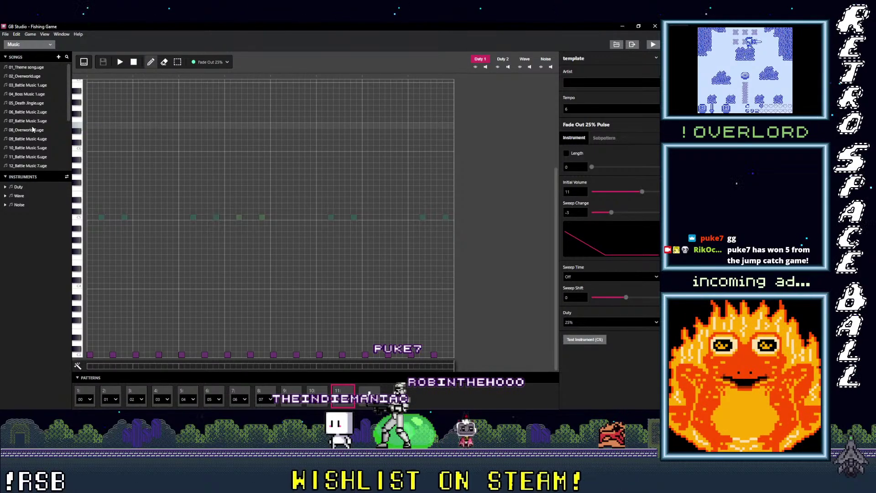
scroll(33, 129, down, 3)
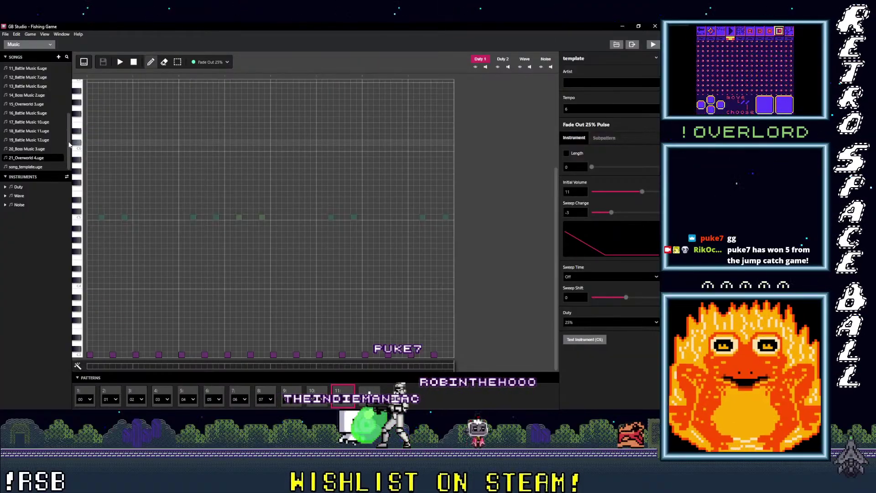
drag(69, 145, 71, 135)
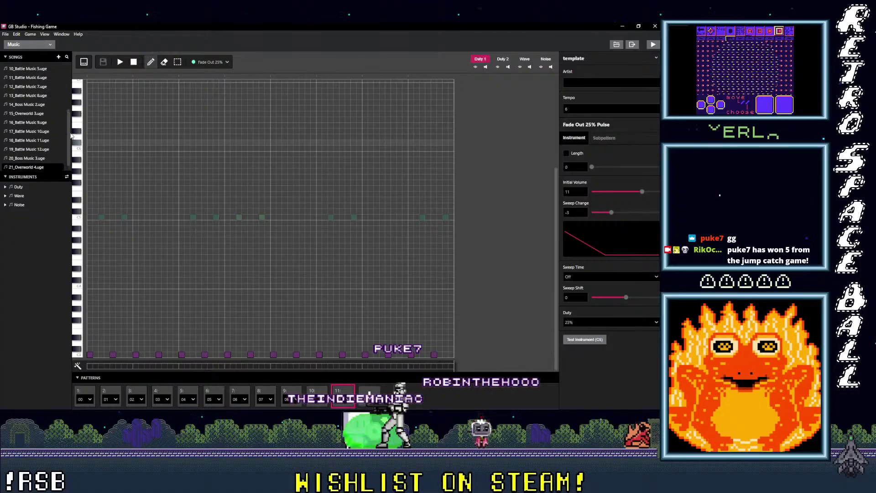
scroll(70, 135, up, 1)
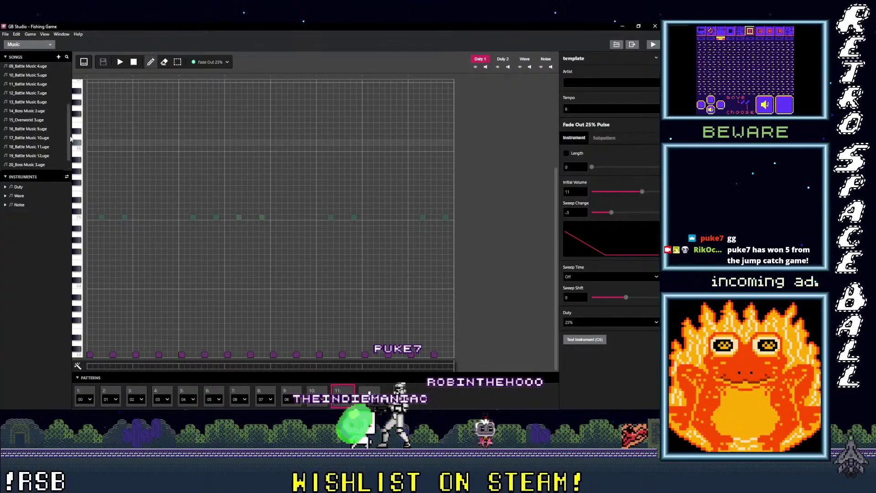
scroll(70, 147, down, 1)
scroll(70, 147, down, 1)
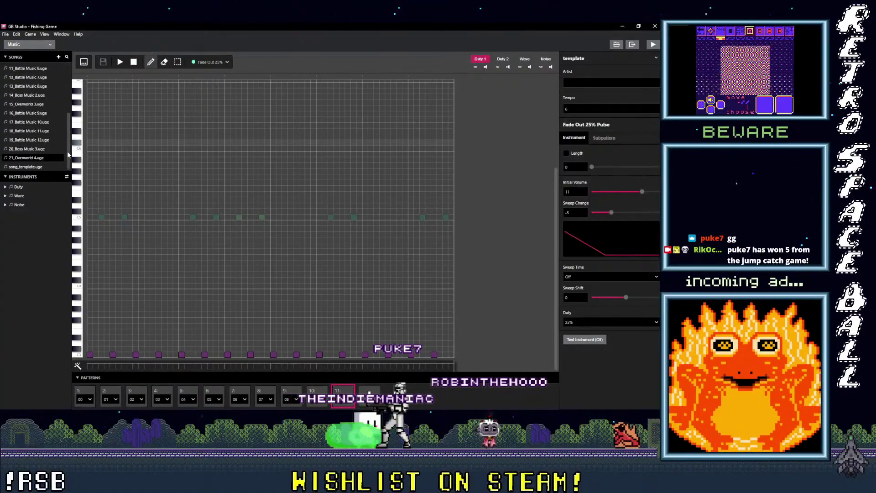
scroll(61, 140, up, 10)
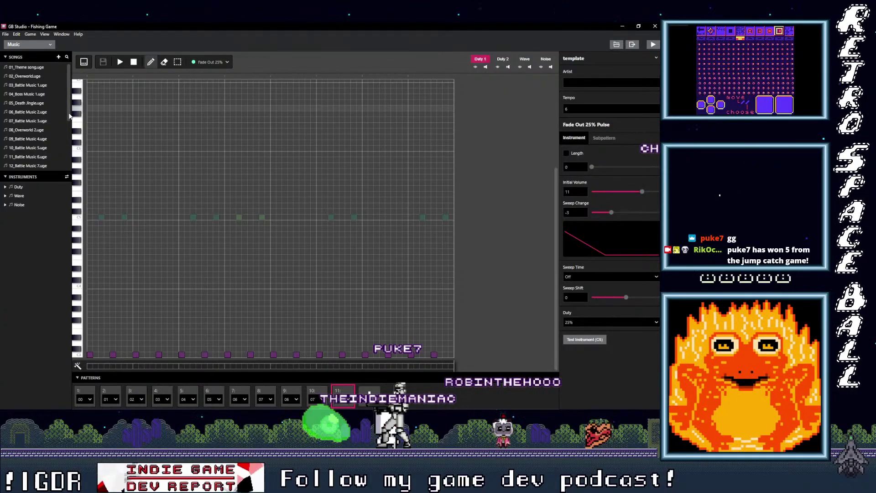
scroll(69, 124, down, 1)
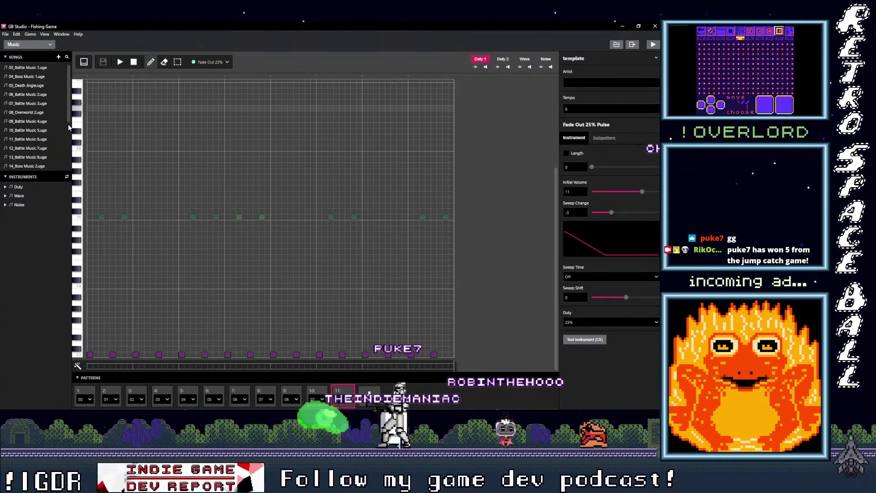
scroll(68, 125, down, 1)
scroll(69, 129, down, 1)
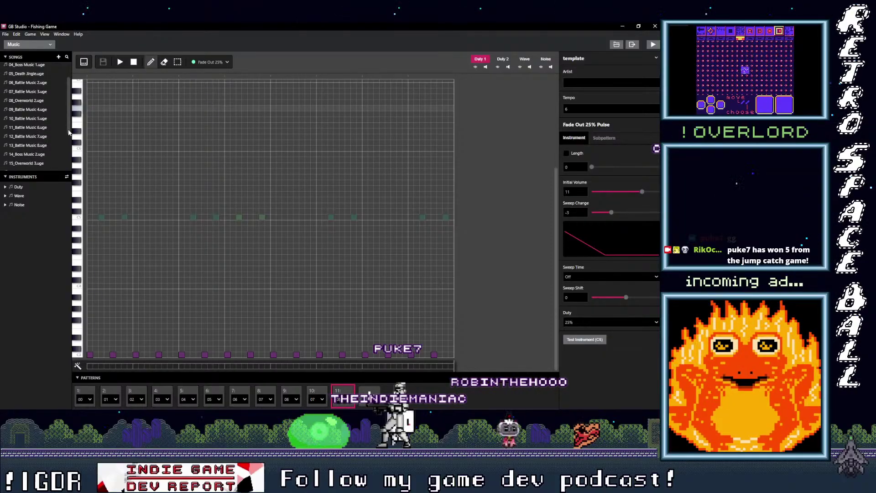
scroll(69, 132, down, 1)
scroll(67, 131, down, 1)
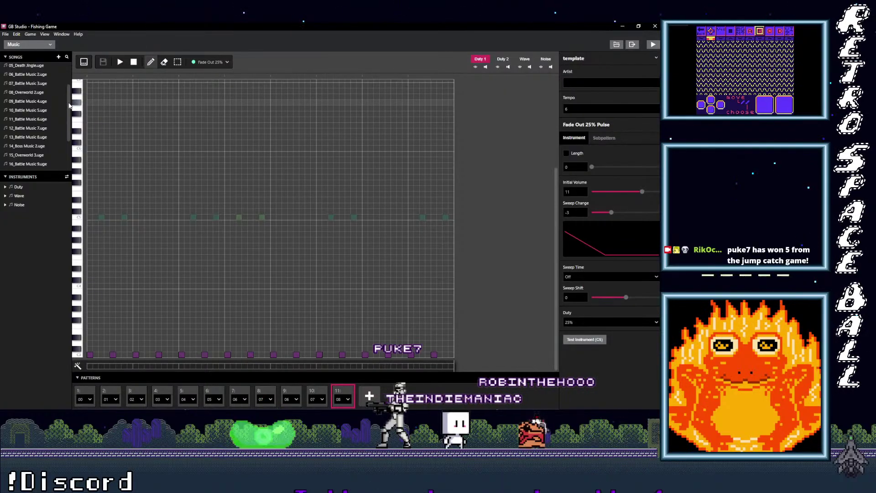
drag(68, 106, 67, 97)
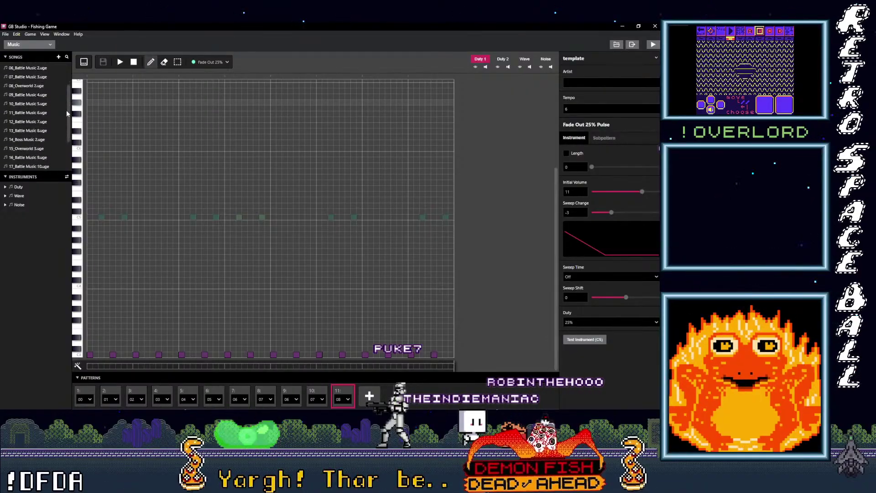
drag(67, 110, 64, 120)
scroll(64, 121, down, 2)
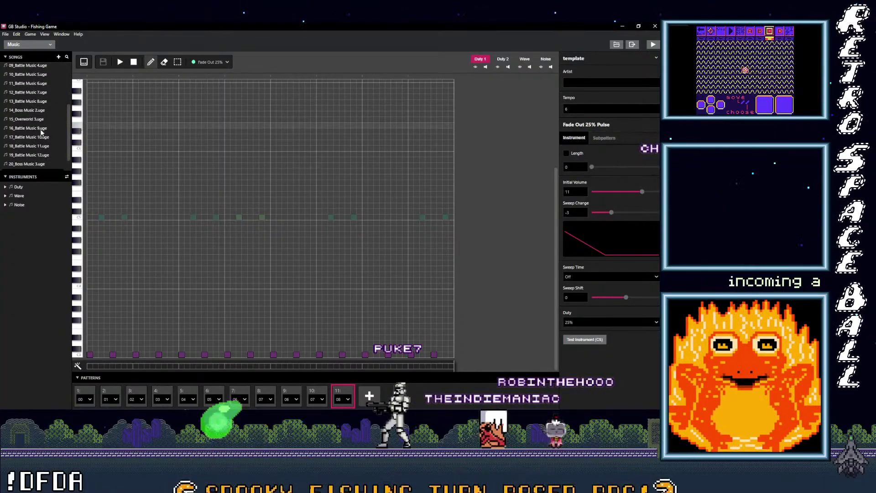
Load 16_Battle Music 9.uge briefly, switch to 15_Overworld 3.uge and play it from the beginning
click(40, 128)
click(50, 126)
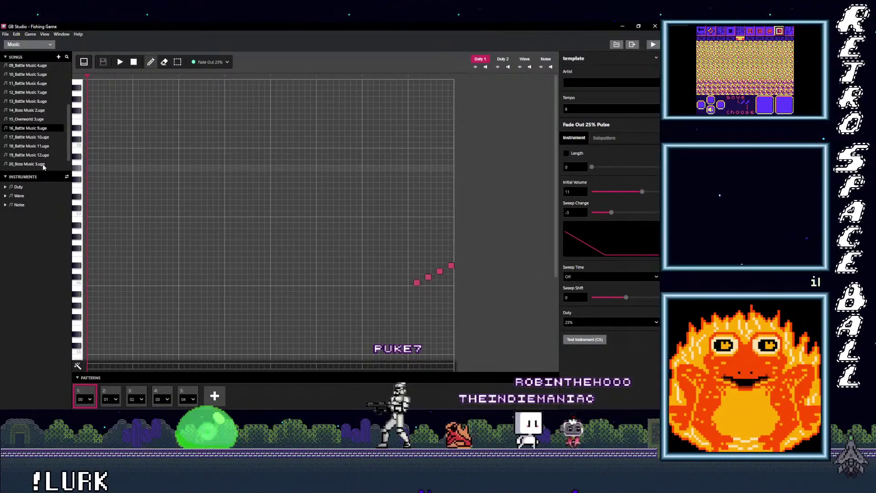
scroll(63, 147, down, 1)
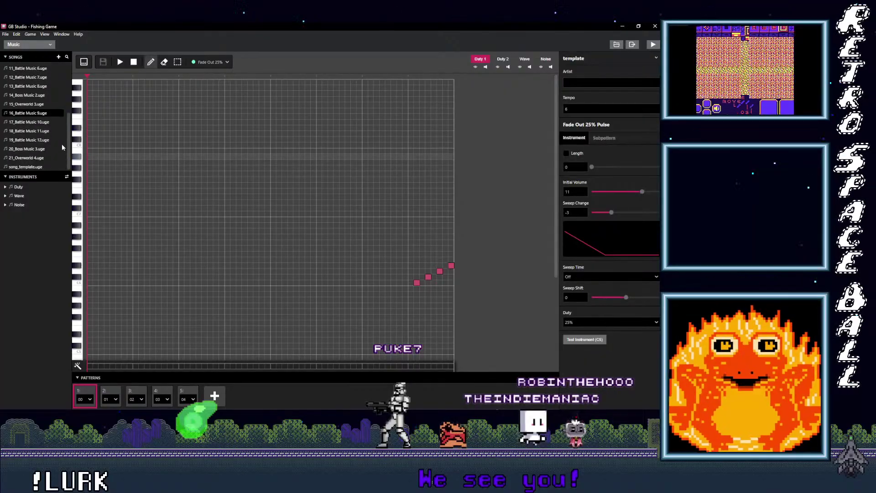
click(32, 105)
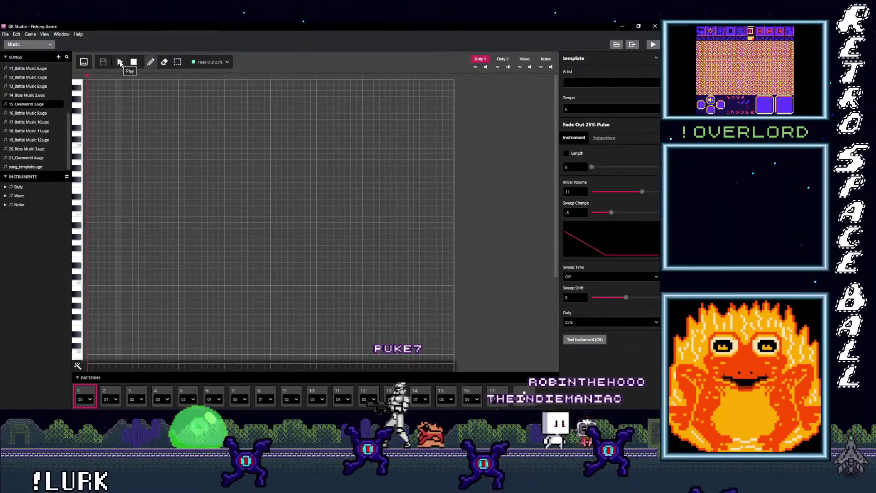
click(120, 62)
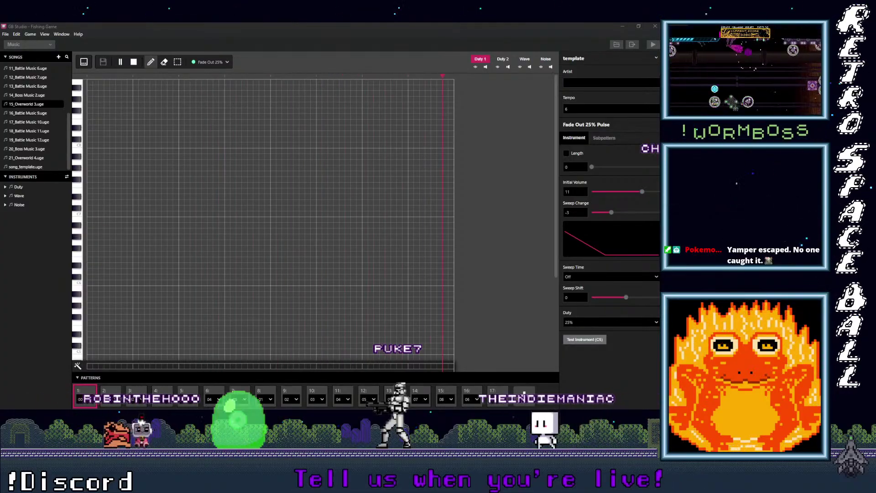
Open and listen to 16_Battle Music 9.uge and 17_Battle Music 10.uge in turn, halting playback after each
click(41, 114)
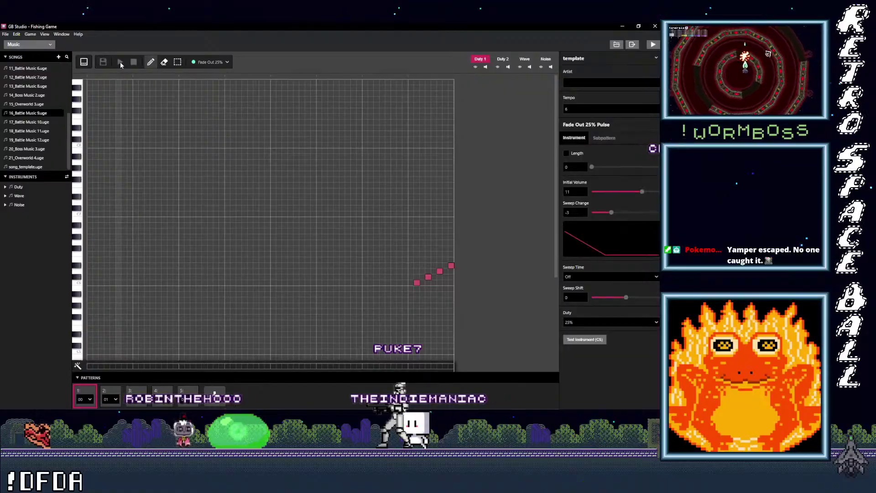
click(120, 61)
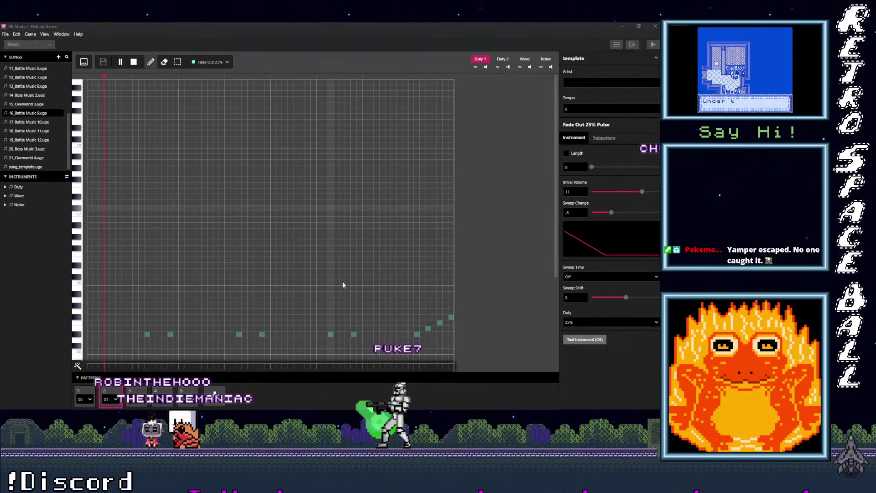
click(136, 64)
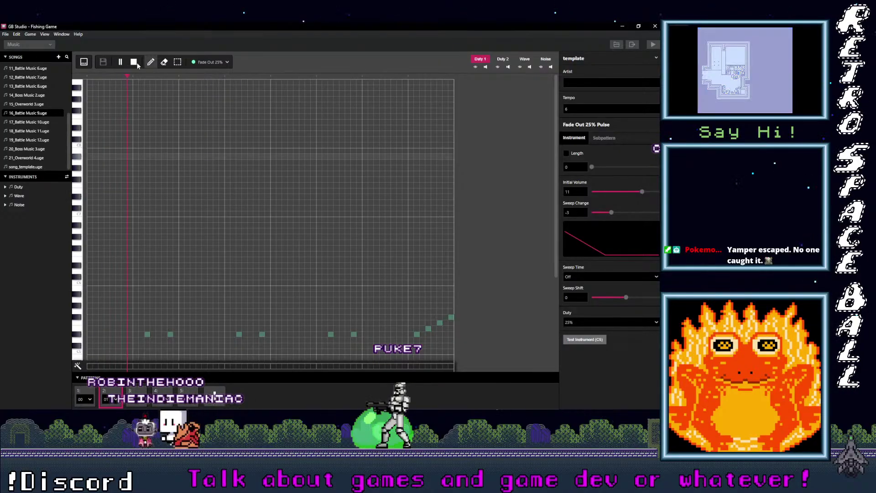
click(28, 122)
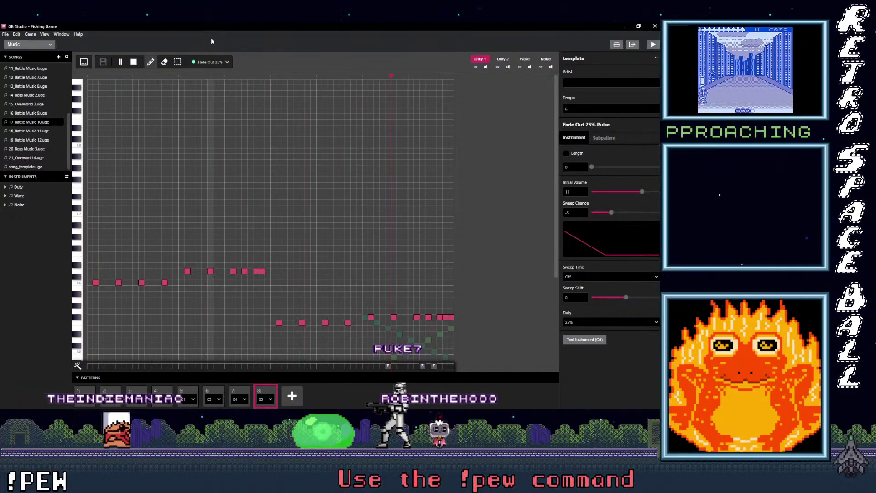
click(120, 62)
Open and listen to 18_Battle Music 11.uge and 19_Battle Music 12.uge in turn, stopping playback after each
click(63, 131)
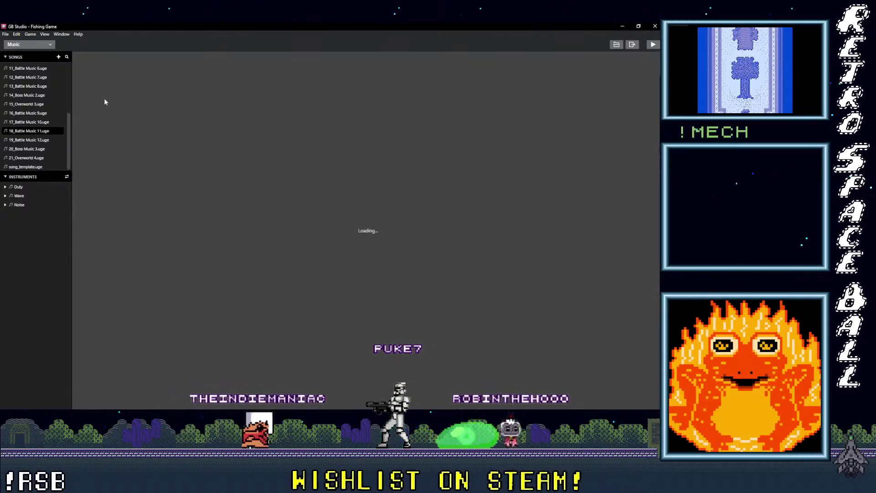
click(120, 61)
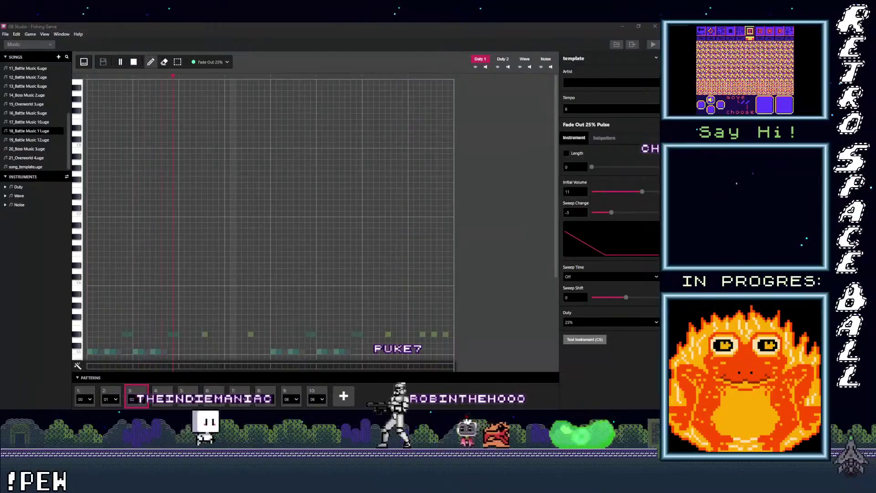
click(133, 62)
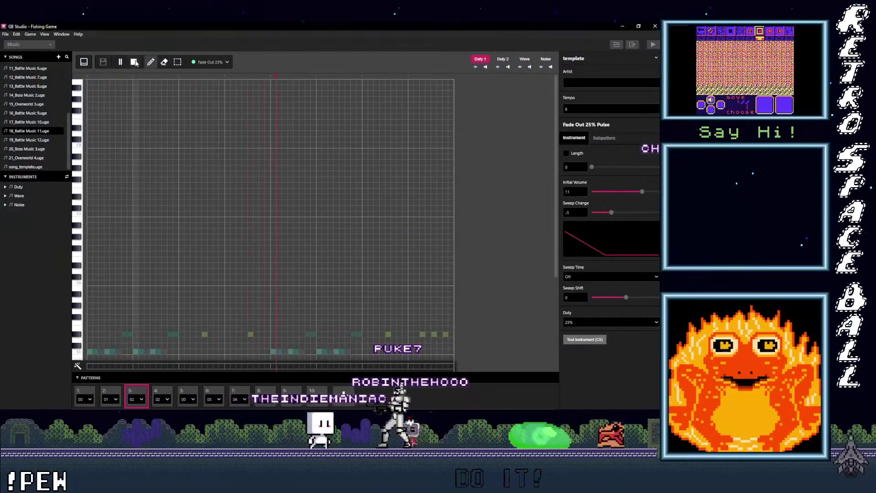
click(36, 141)
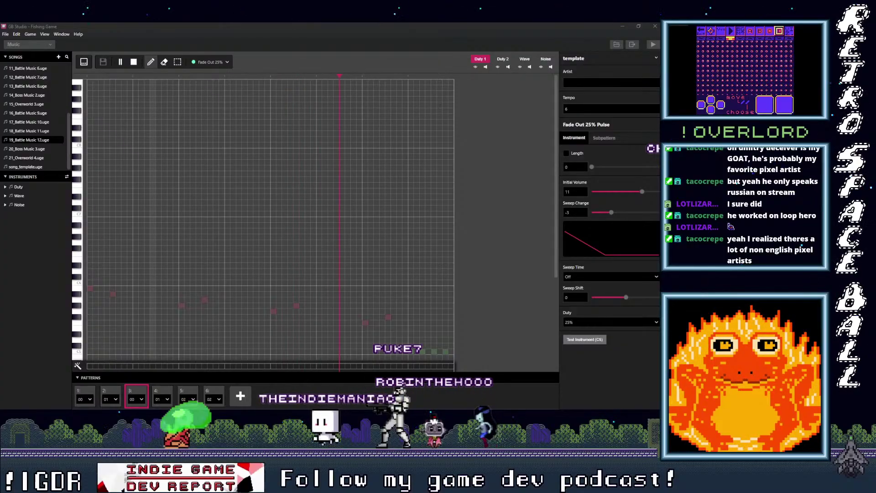
click(135, 60)
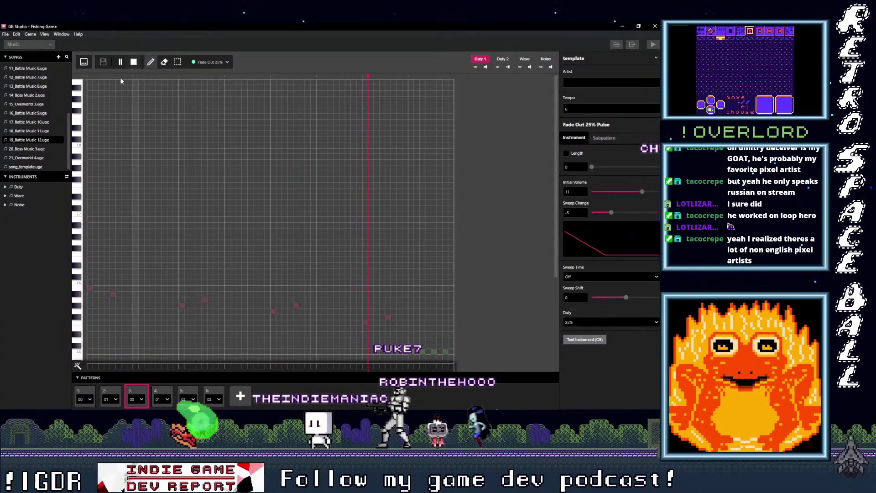
Listen to 20_Boss Music 3.uge, stop it, and play 21_Overworld 4.uge through to sequence position 11
click(51, 151)
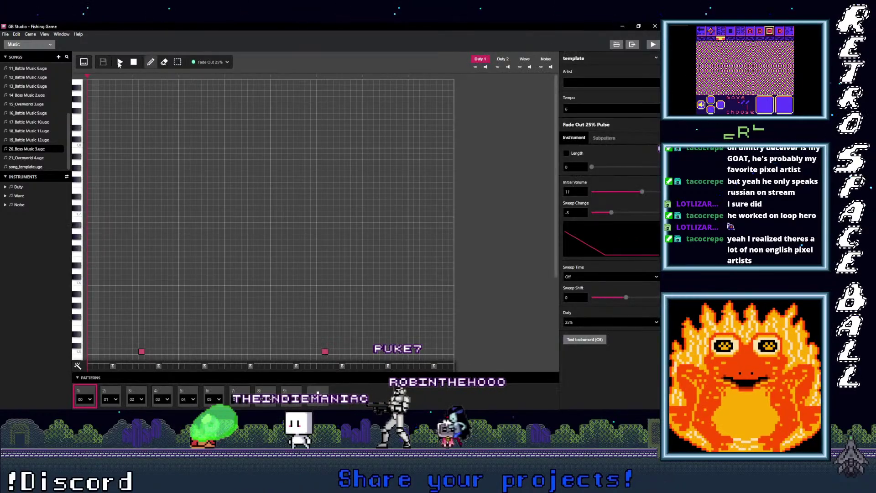
click(120, 62)
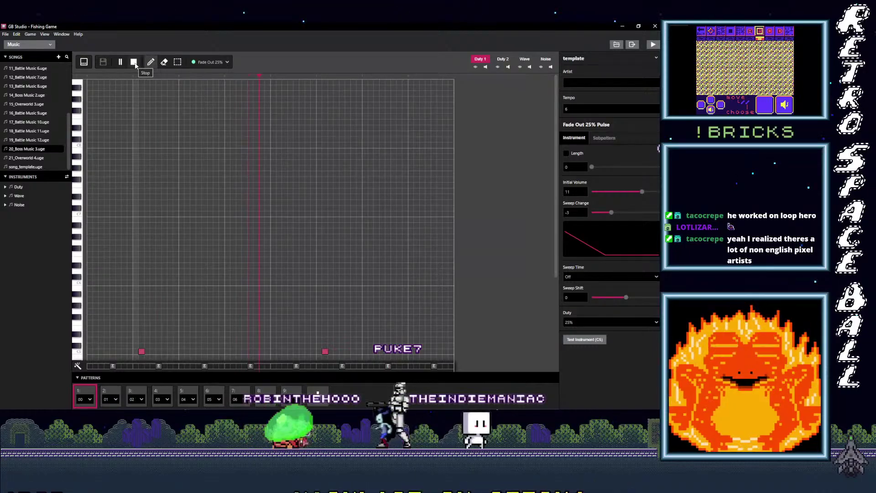
click(27, 157)
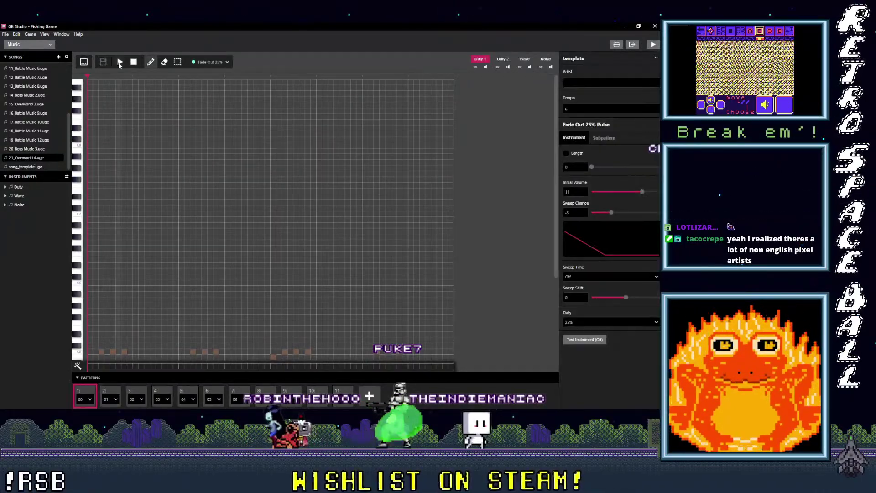
click(120, 62)
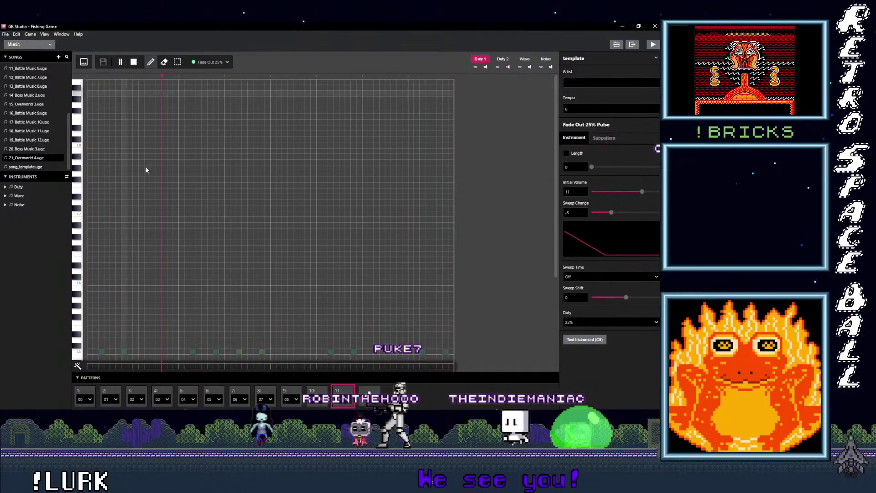
scroll(155, 176, down, 3)
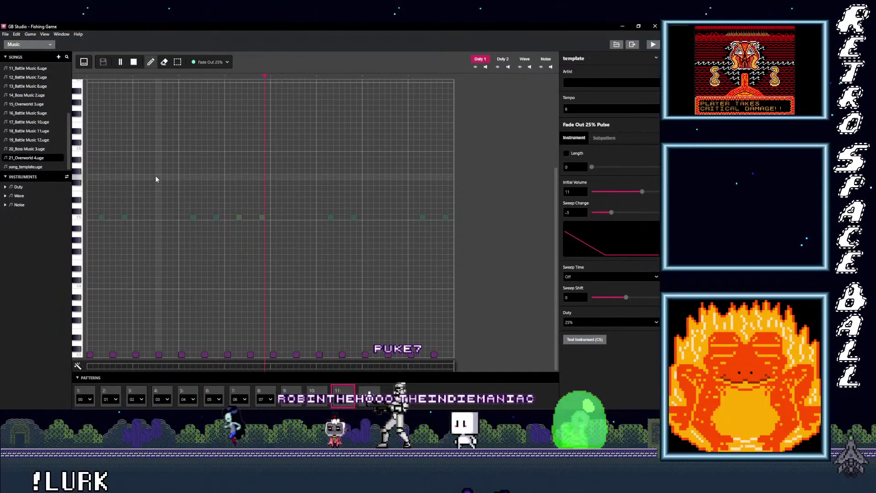